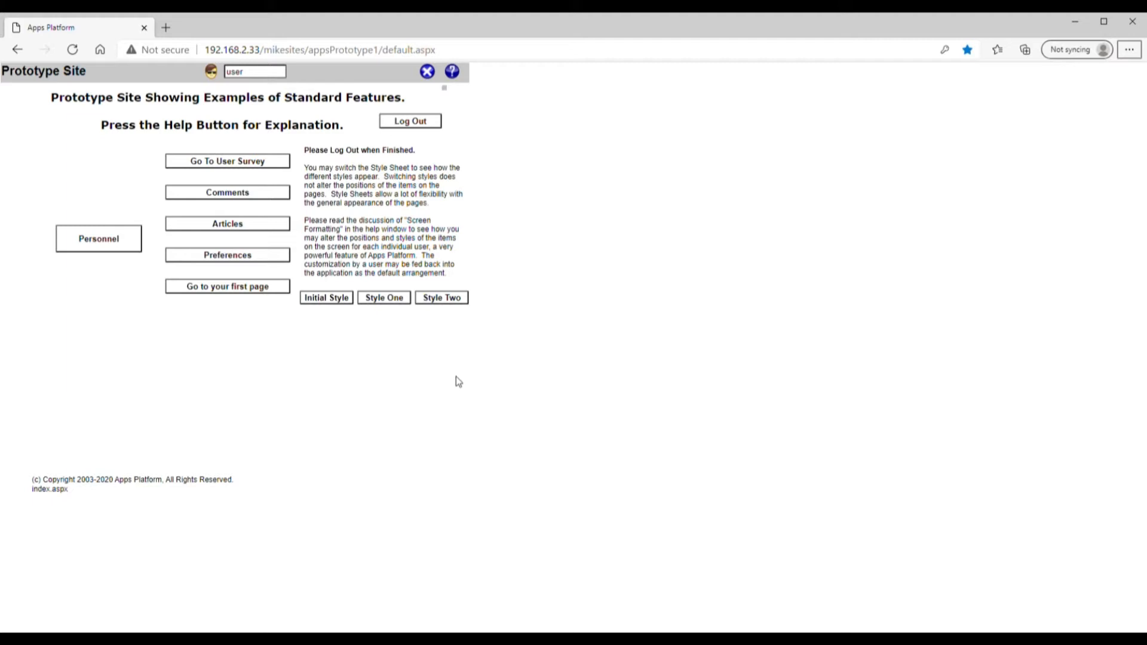
Open the Personnel list and sort it by student first name, then by student name
left_click(102, 242)
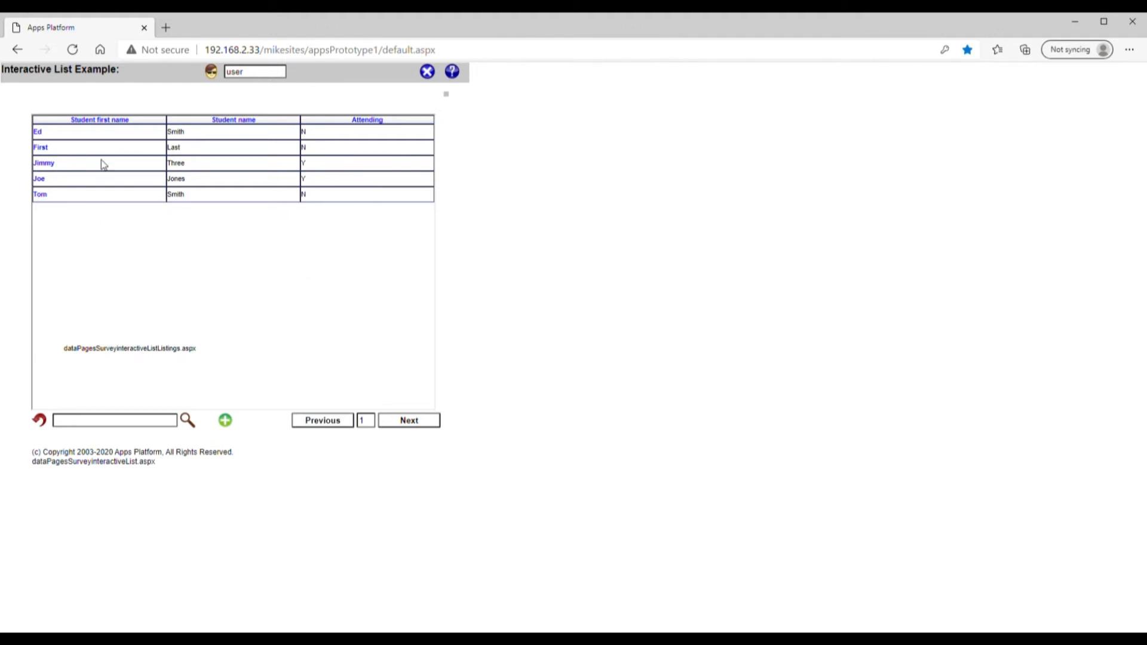
left_click(101, 120)
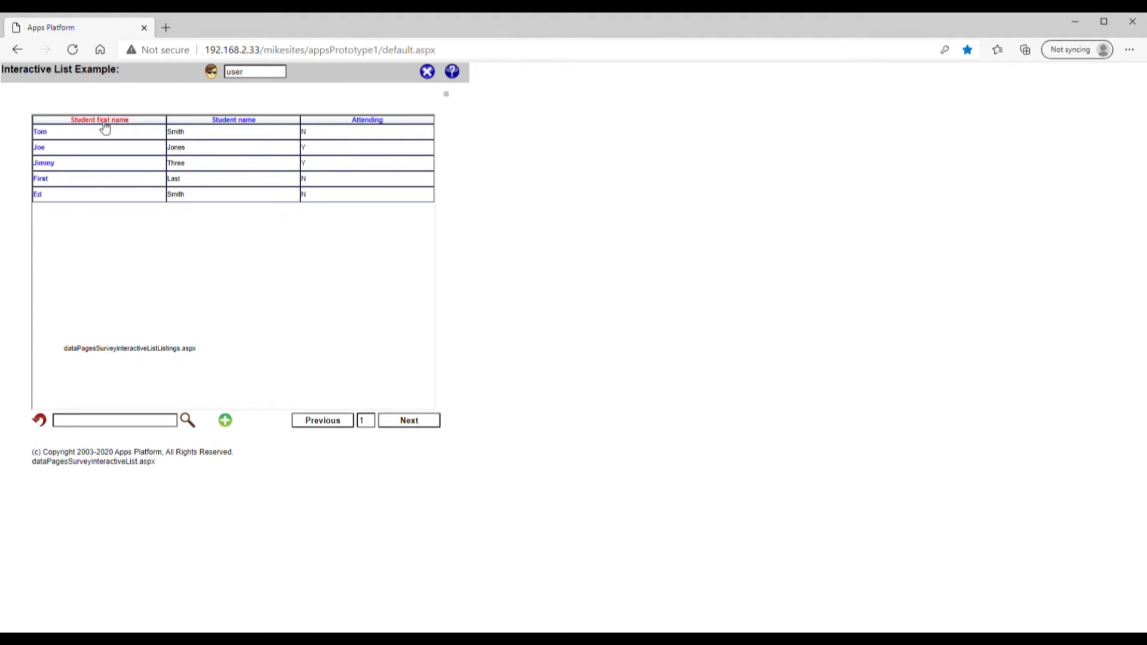
left_click(228, 122)
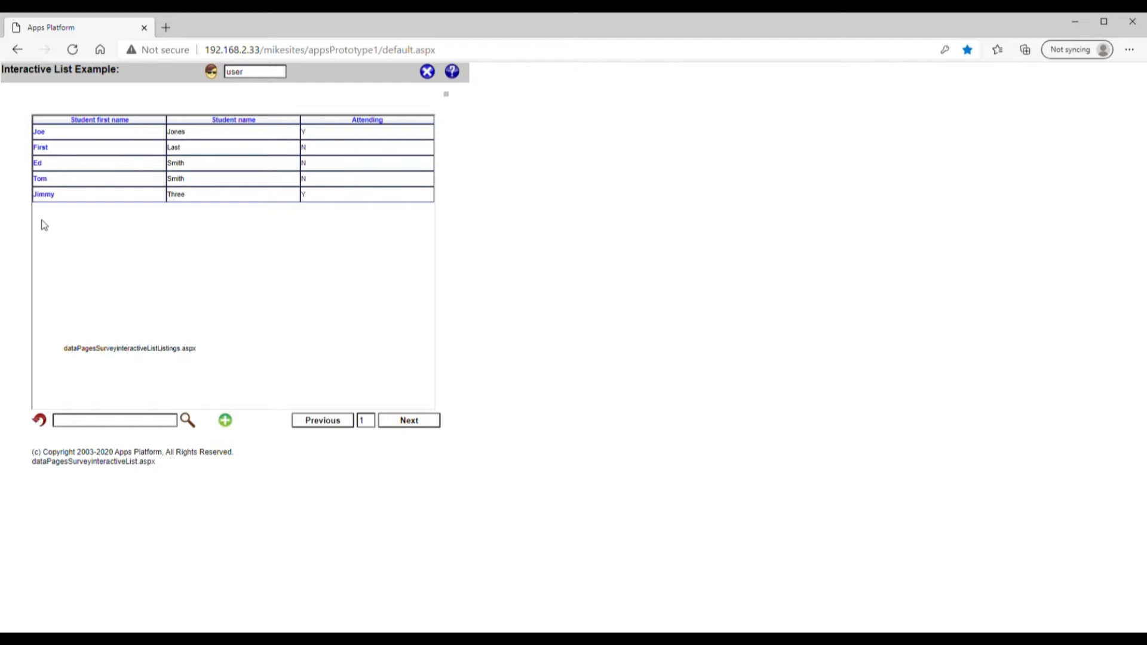
Open the personnel record in the list's last row and view its comments
left_click(48, 196)
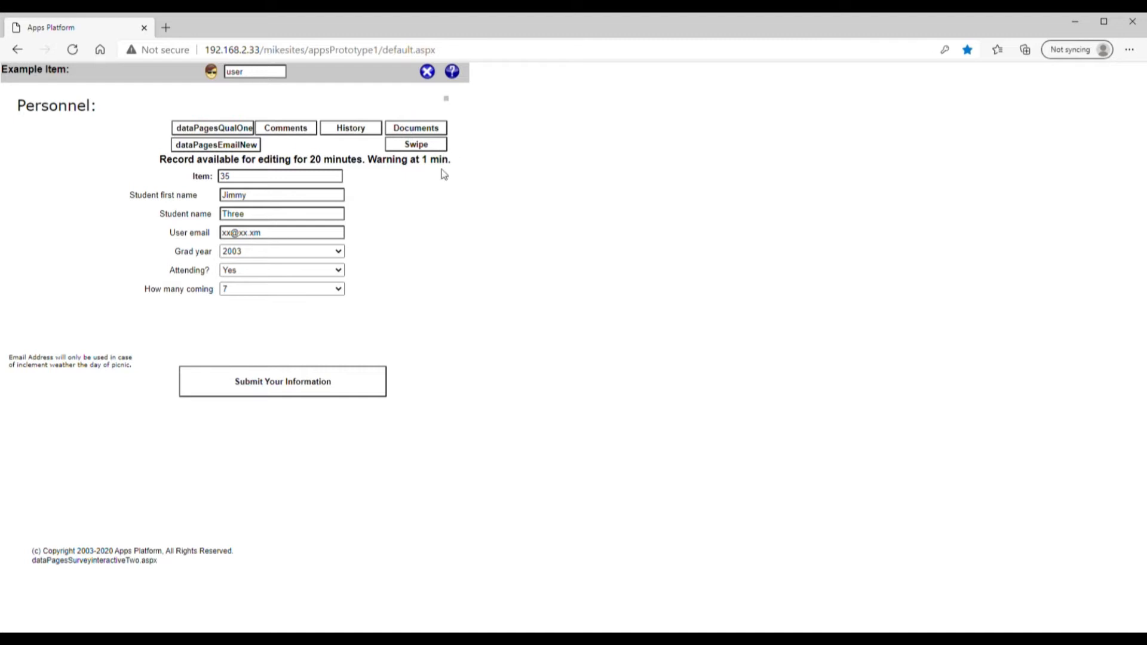
left_click(299, 131)
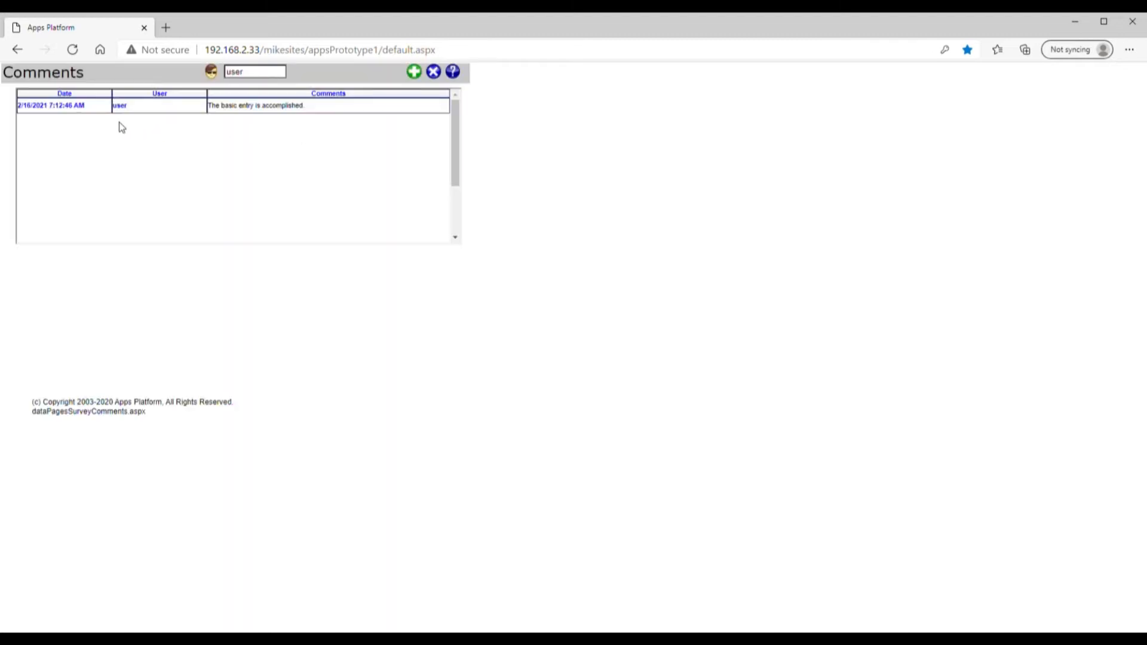
mouse_move(57, 105)
left_click(437, 75)
View the personnel record's history in the detailed layout with before and after values, and return to the record
left_click(360, 132)
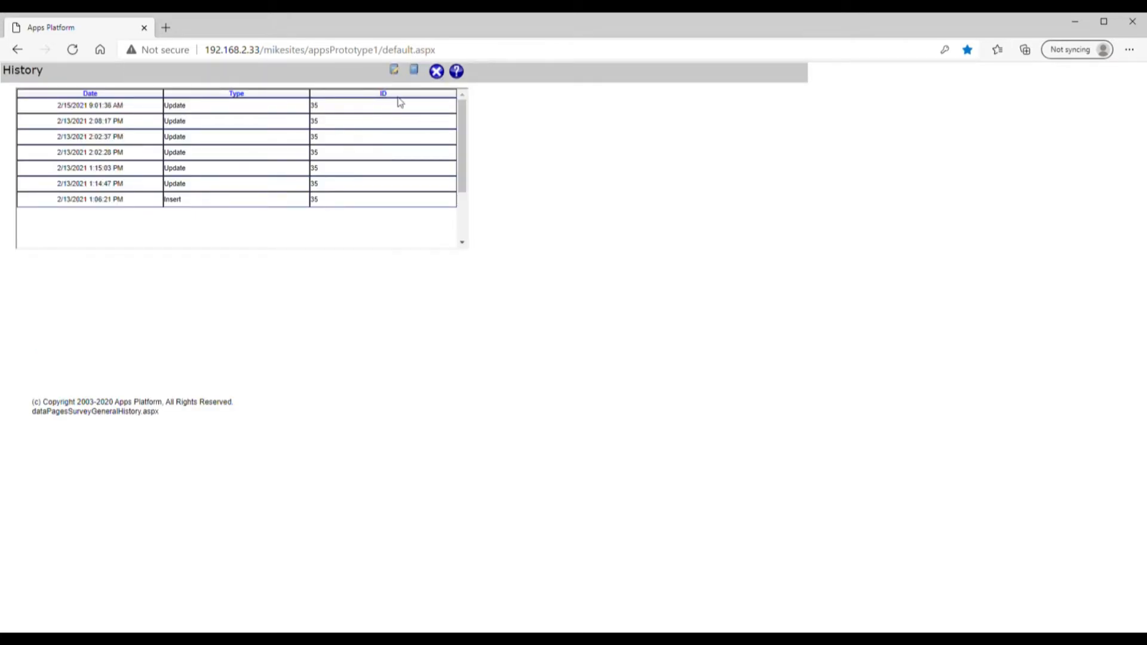
left_click(416, 73)
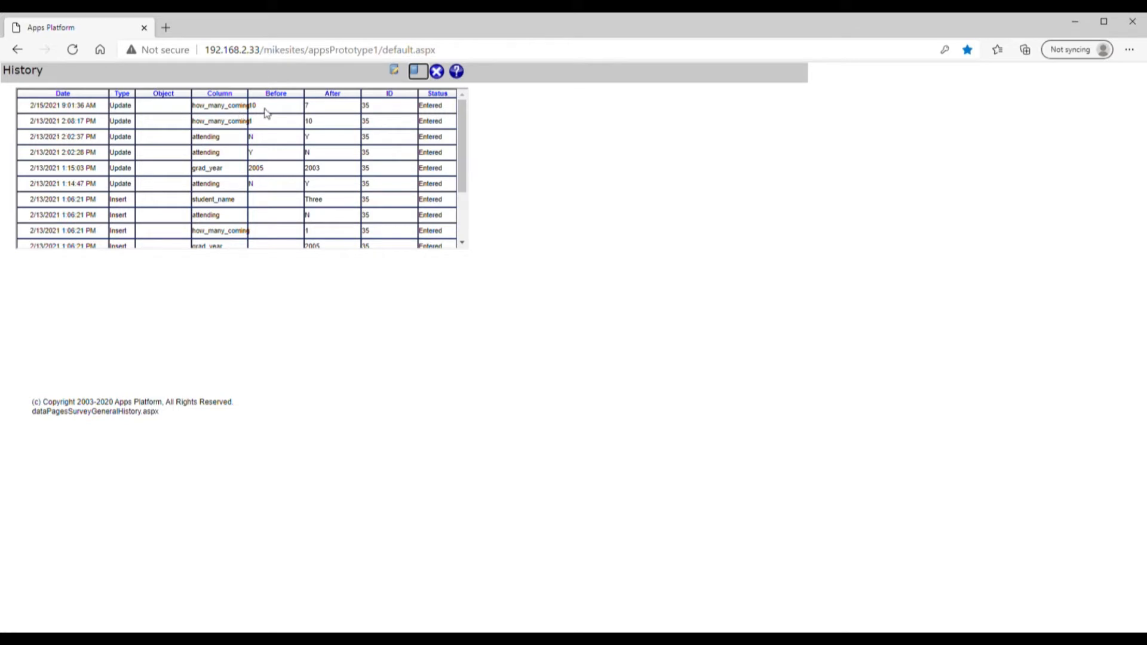
left_click(436, 71)
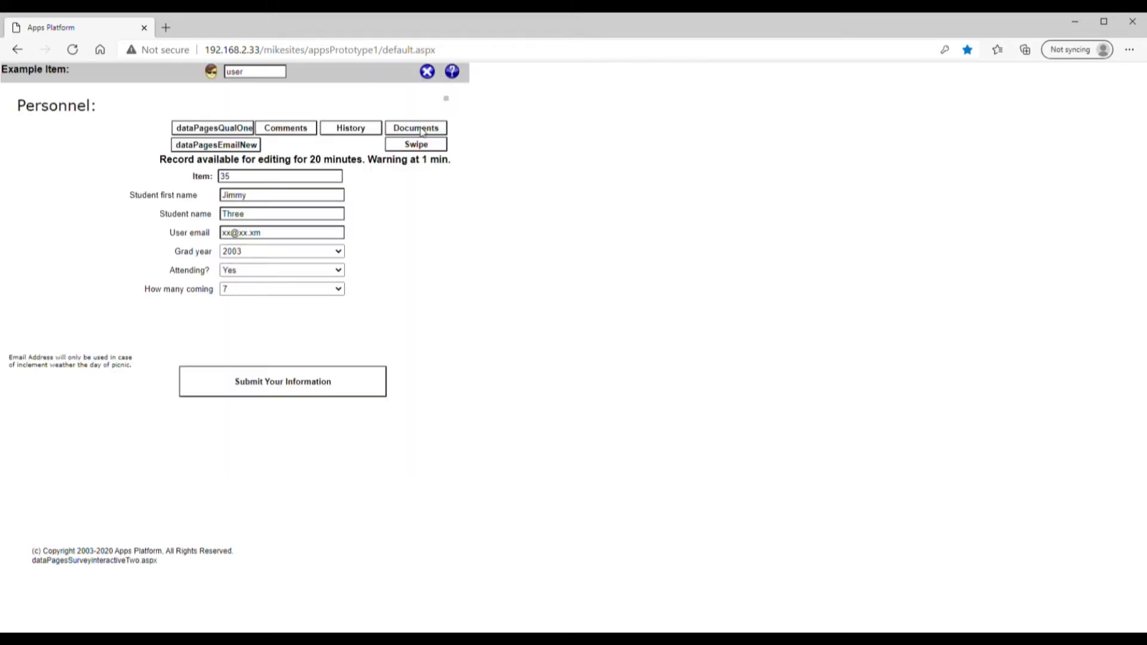
View the record's uploaded documents, open the saveWorkFlow.png attachment, and return to the record
left_click(422, 128)
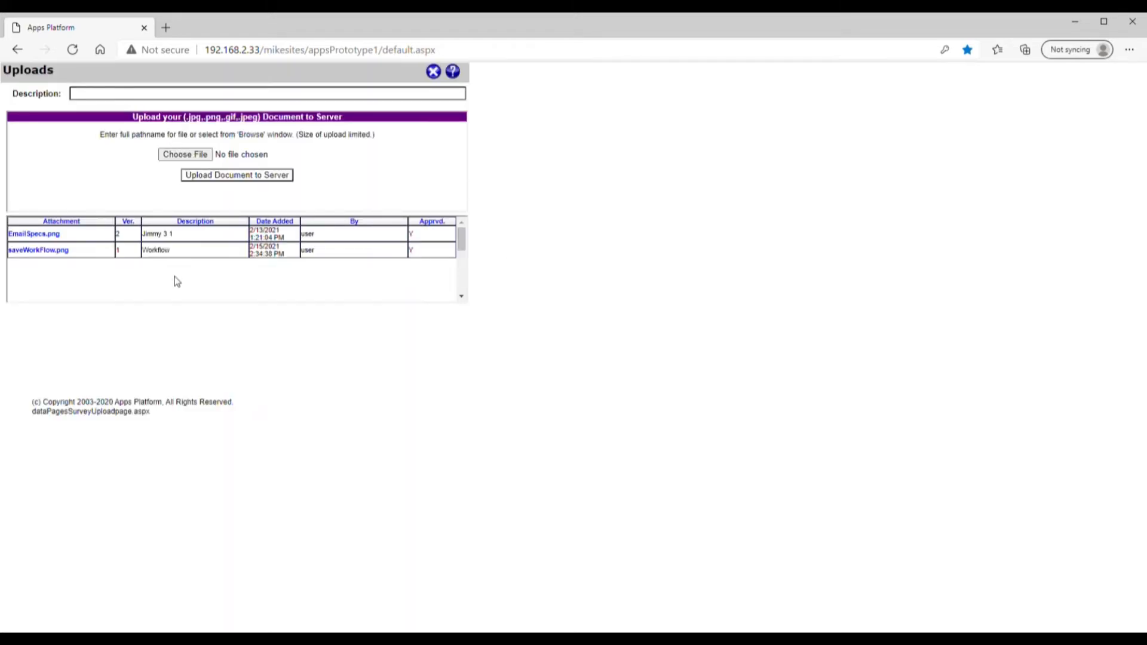
left_click(46, 256)
left_click(595, 52)
left_click(433, 71)
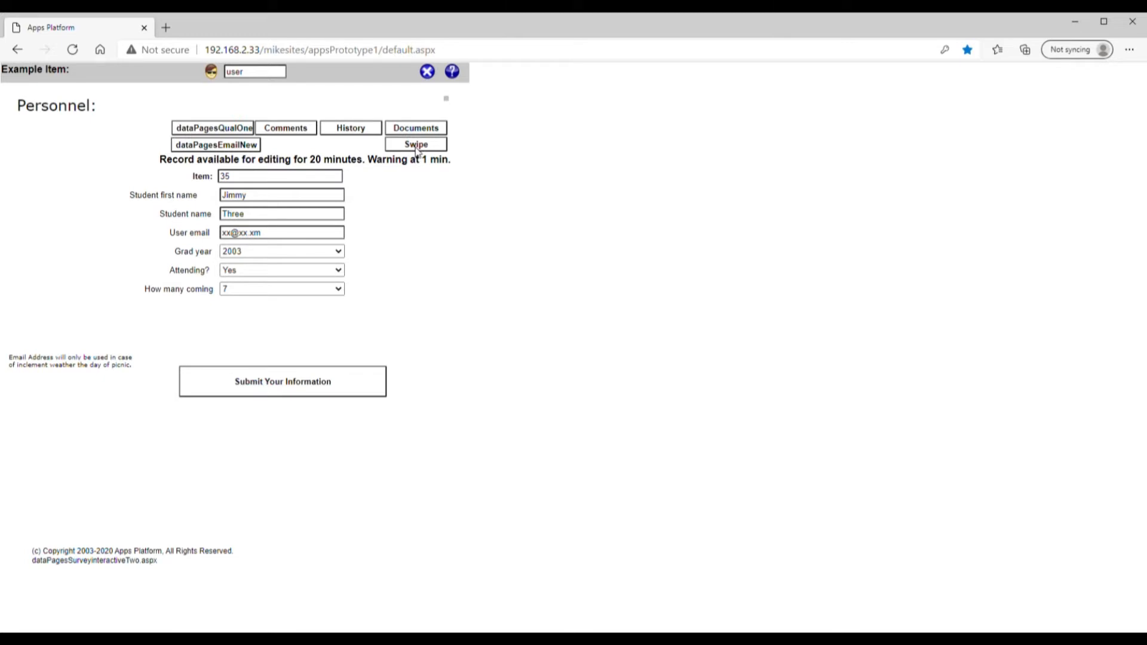
Swipe forward and back through the record's uploaded images, and close the image viewer
left_click(417, 145)
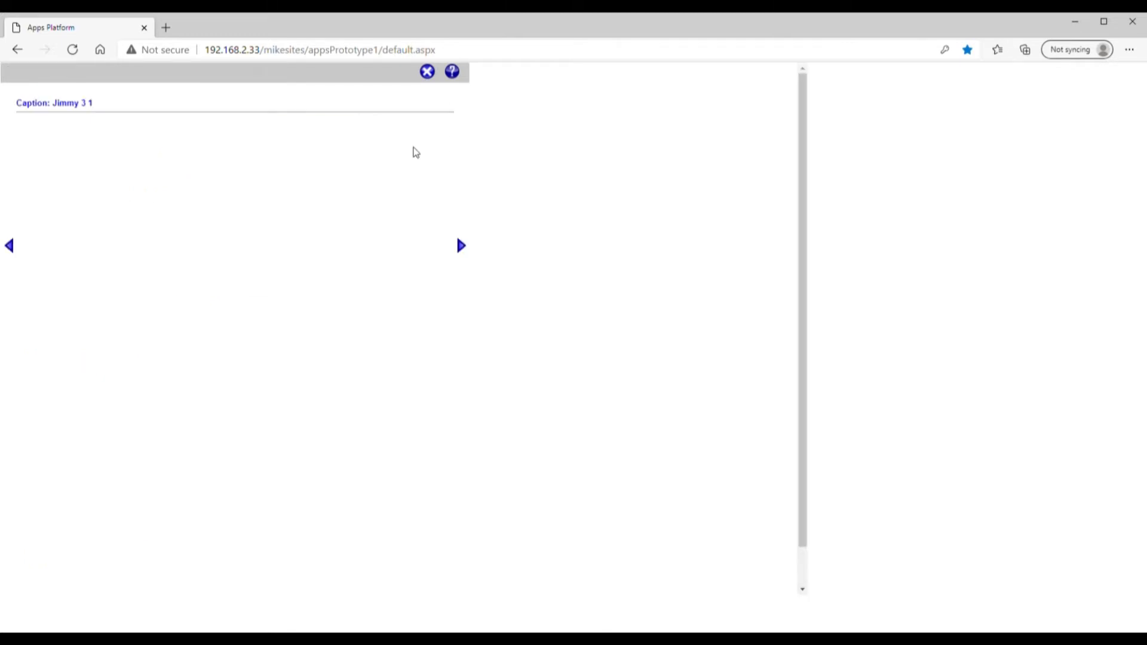
left_click(459, 245)
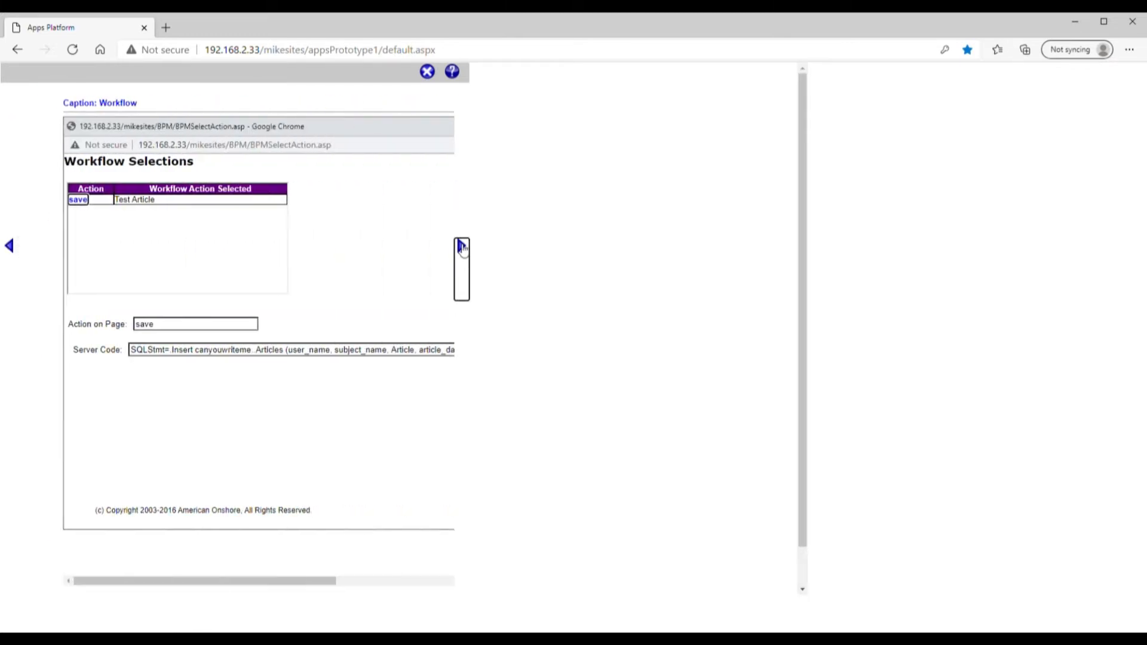
left_click(9, 246)
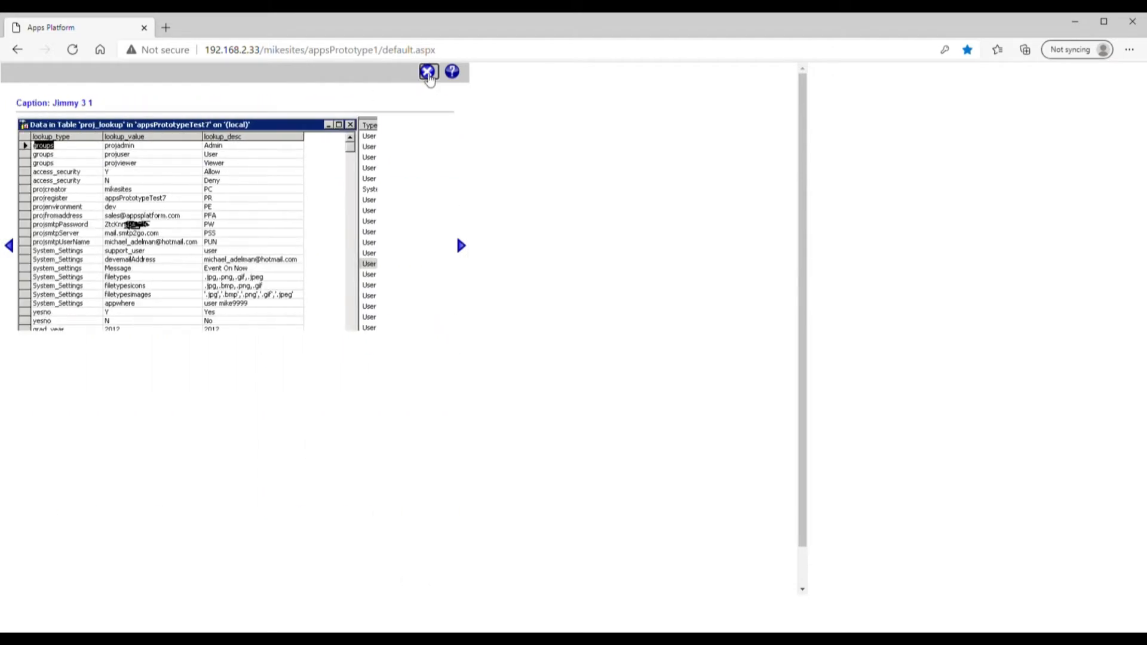
left_click(427, 72)
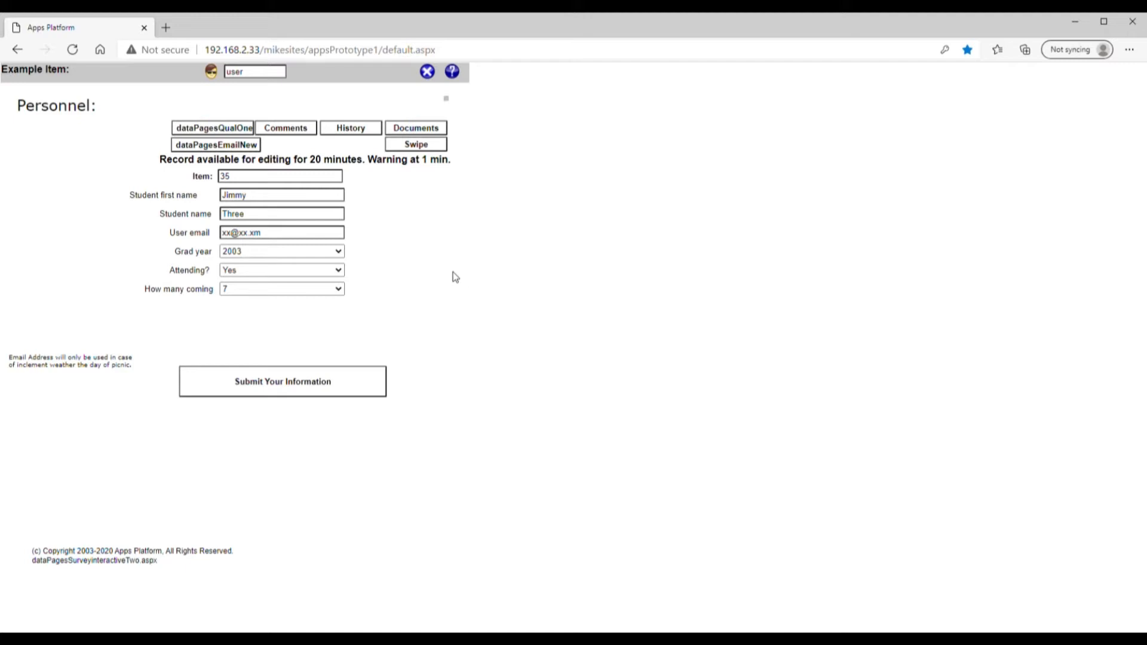
Open the Performance qualification linked to the personnel record, view its details, and close it
left_click(203, 129)
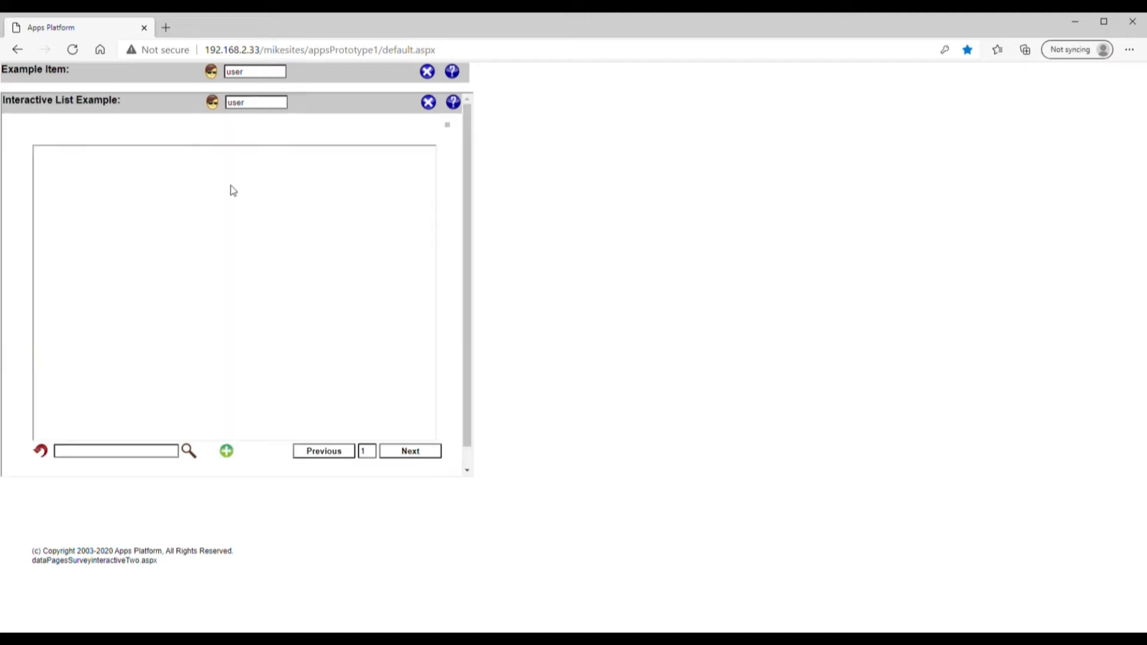
left_click(45, 170)
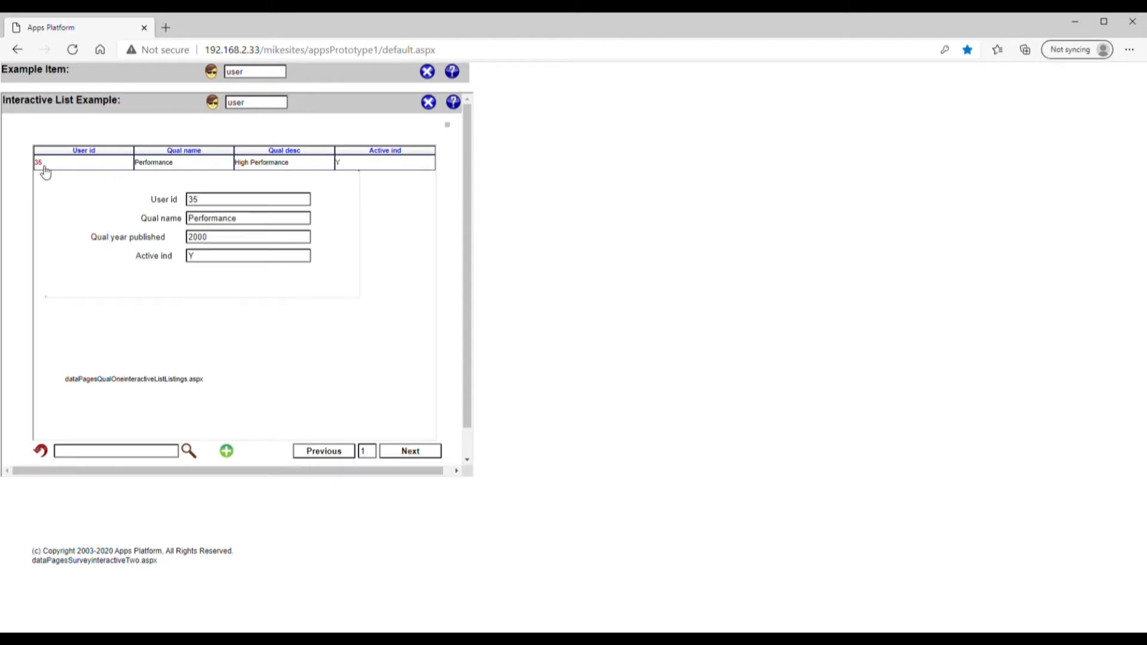
left_click(44, 169)
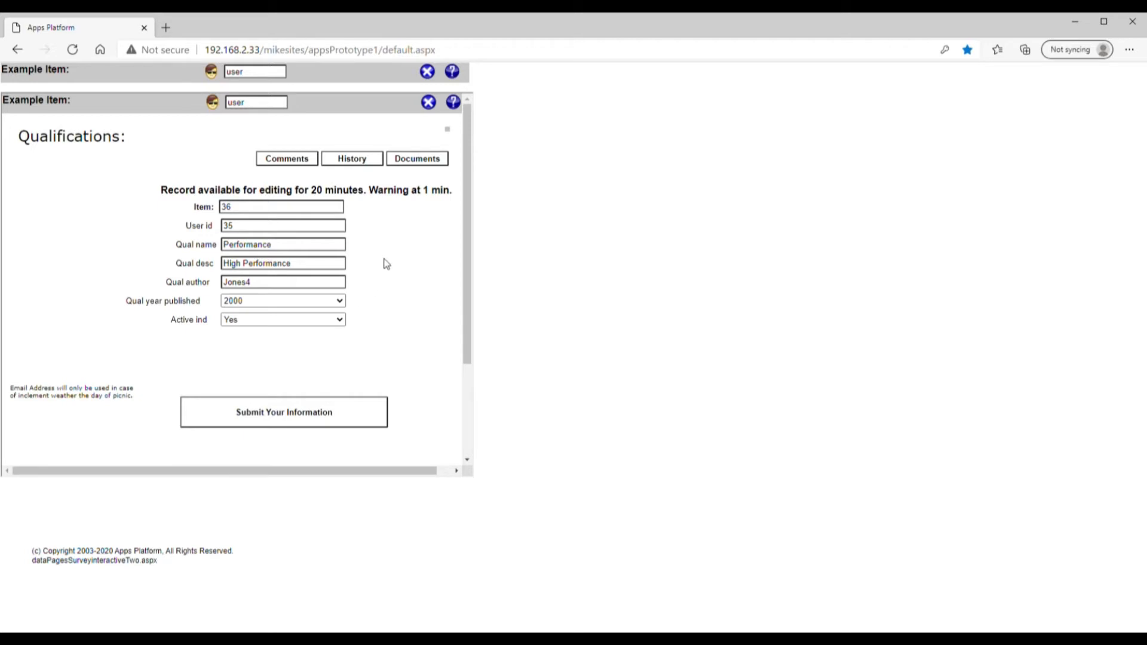
left_click(428, 103)
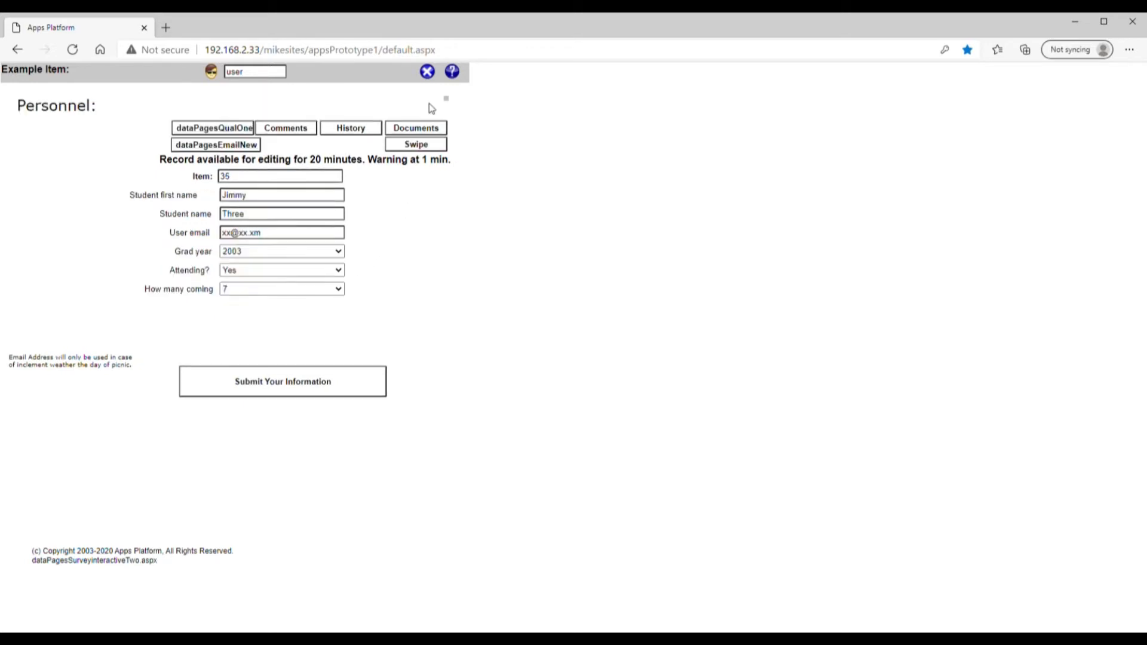
View the record's email notifications, including the type A email and the notification list, and return to the site's home page
left_click(194, 146)
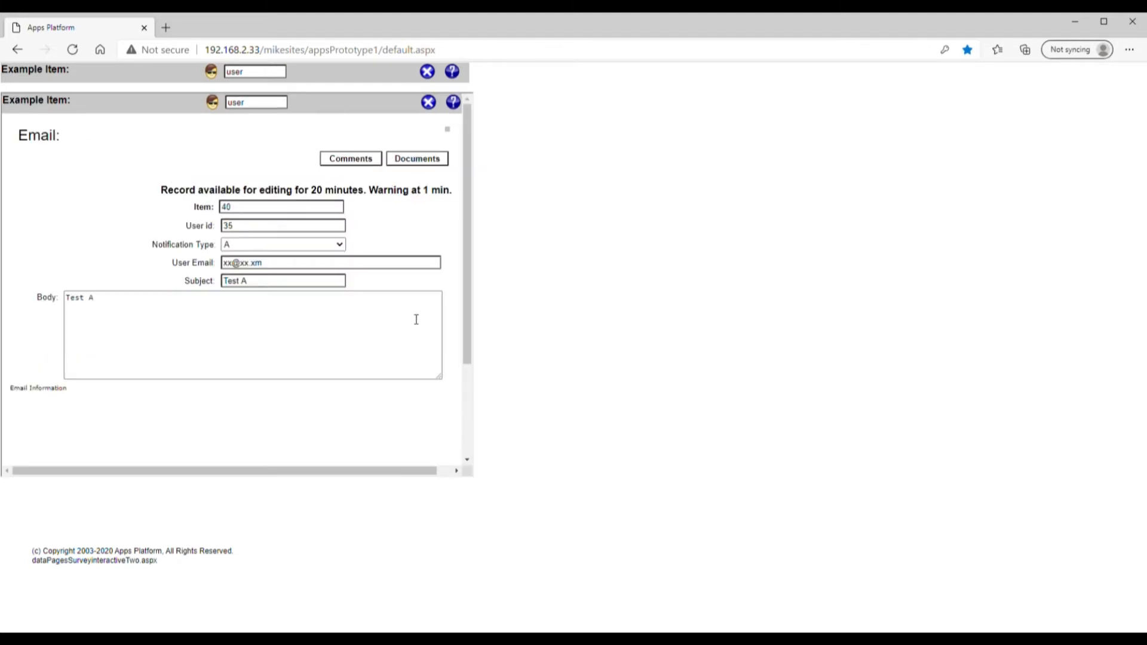
left_click(430, 104)
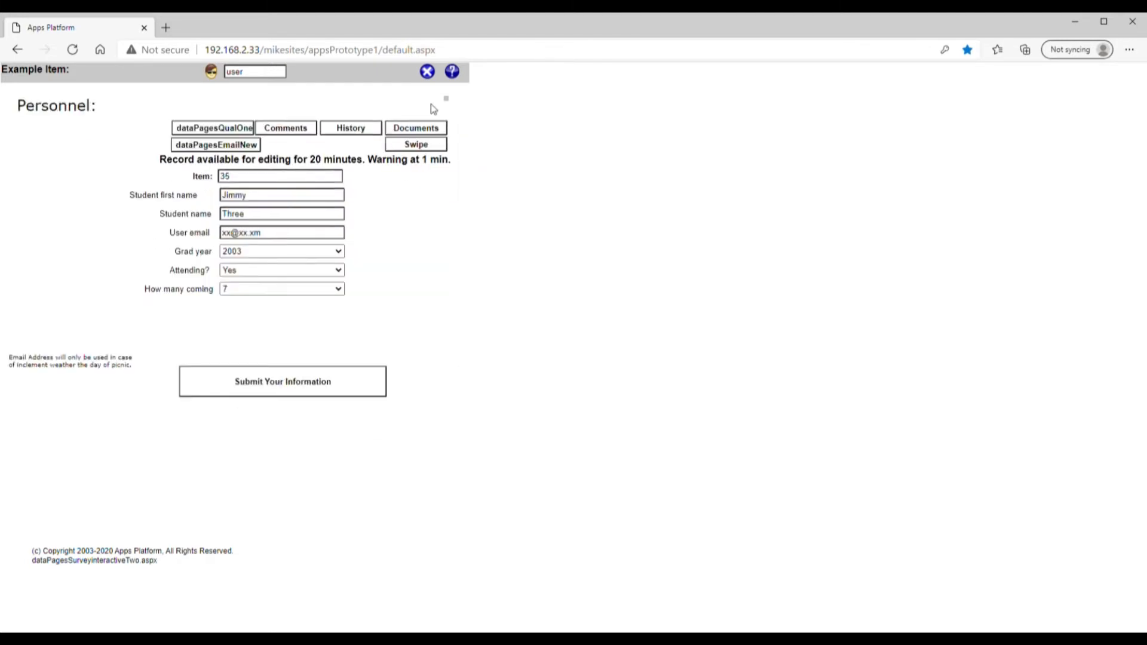
left_click(245, 145)
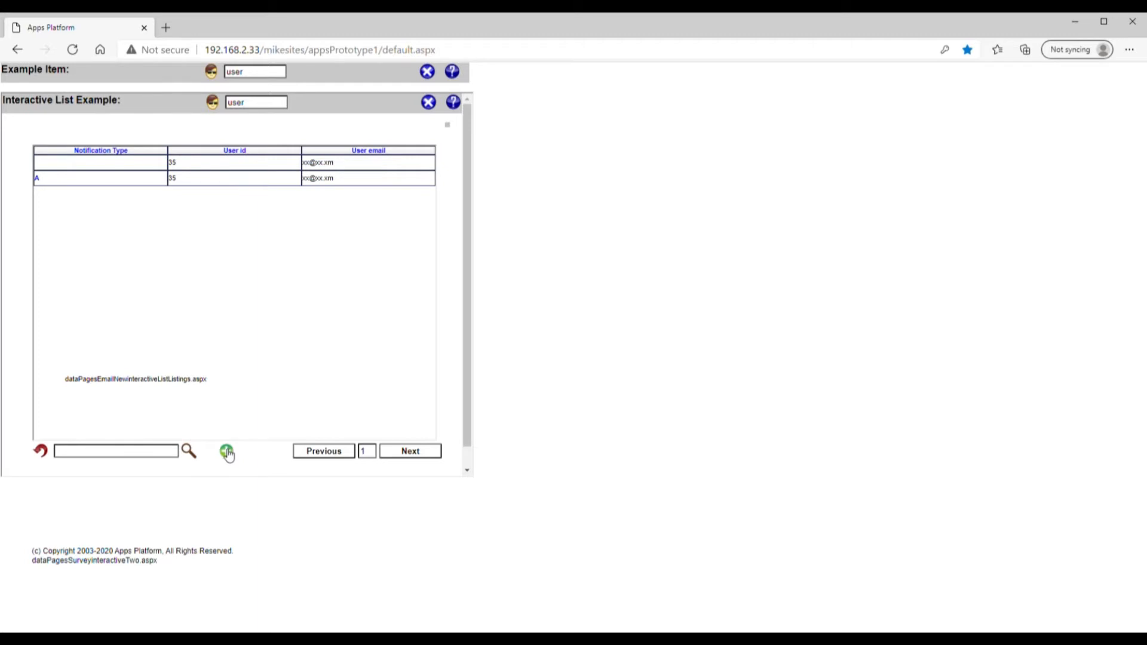
left_click(431, 107)
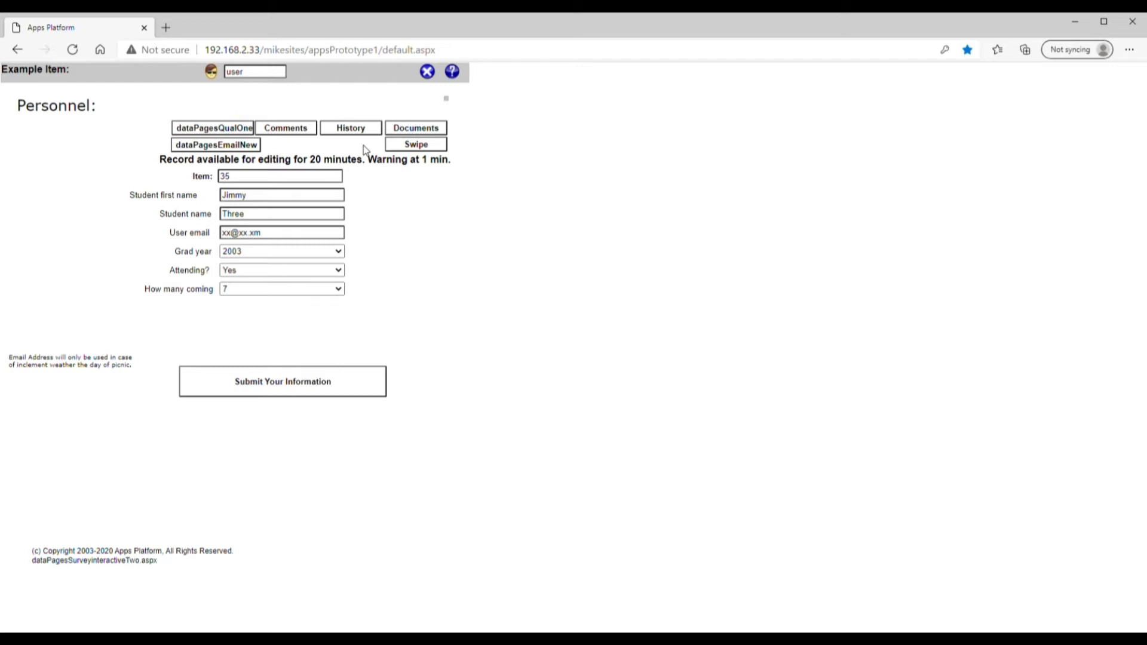
left_click(428, 72)
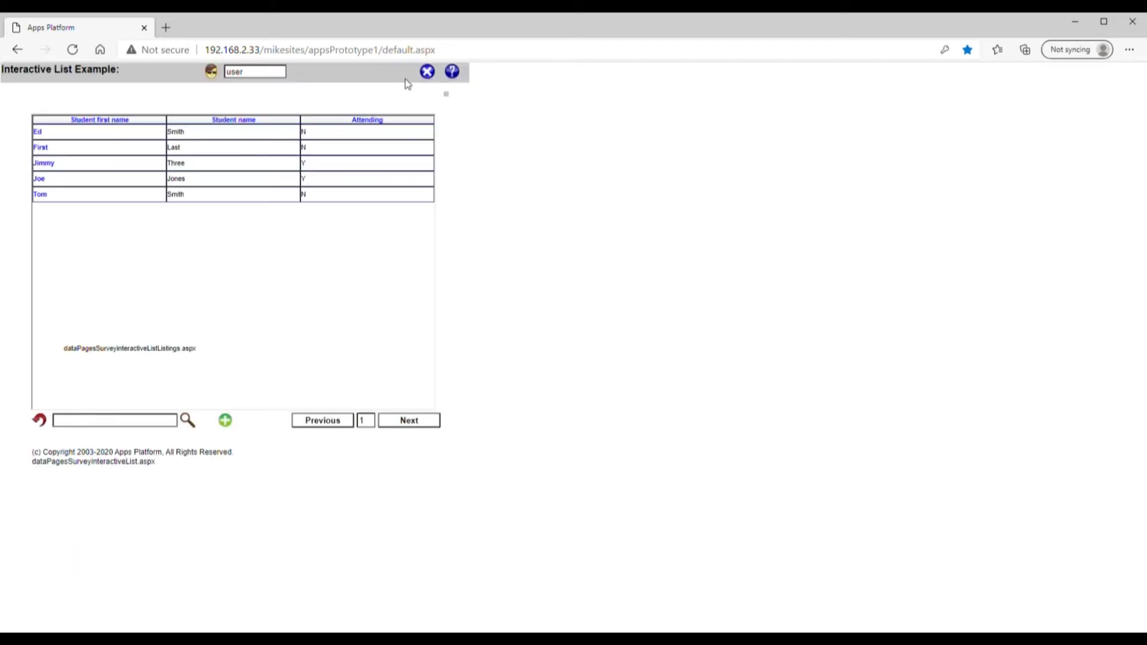
left_click(427, 72)
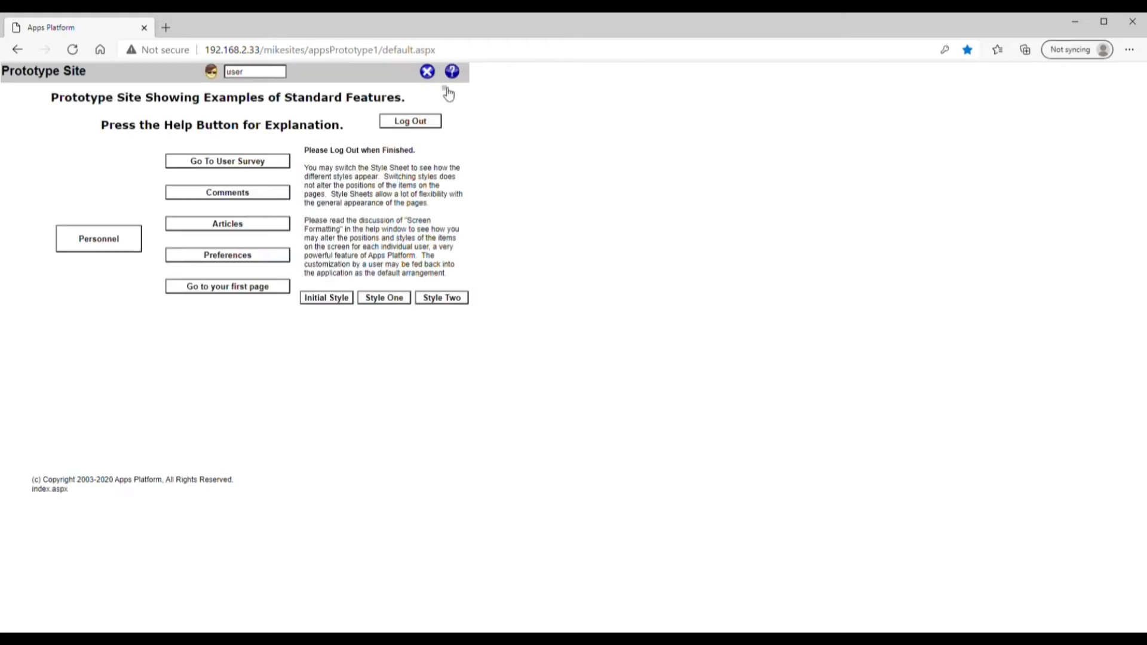
In the Personnel button's properties, clear the value, set the class to butDataSurvey, and save
left_click(446, 88)
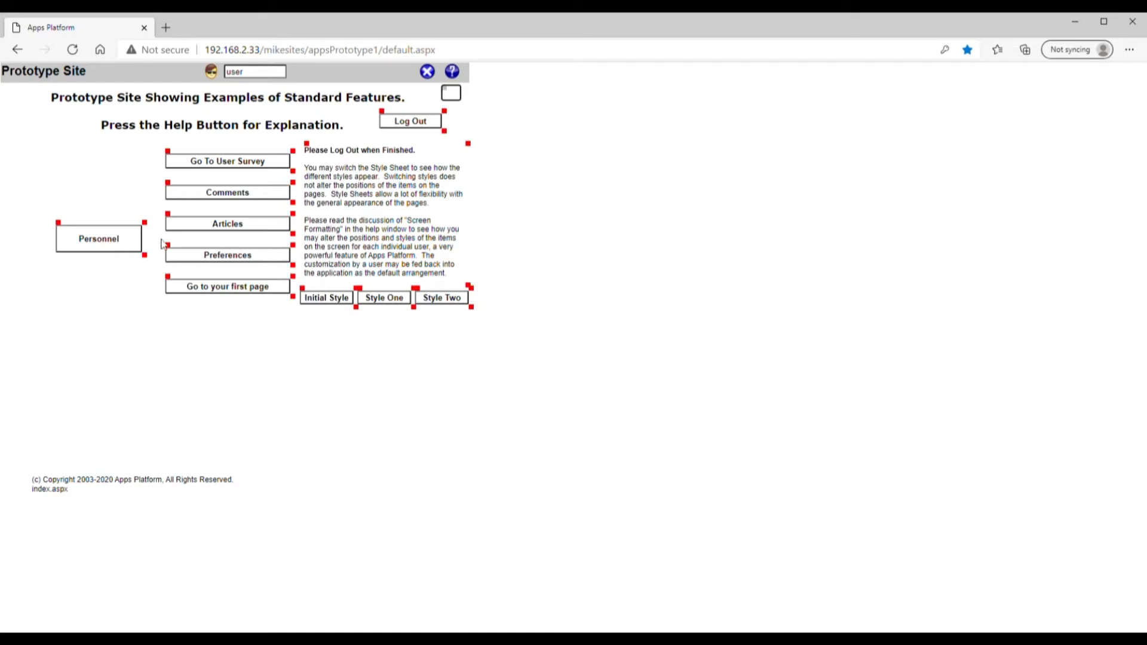
left_click(146, 227)
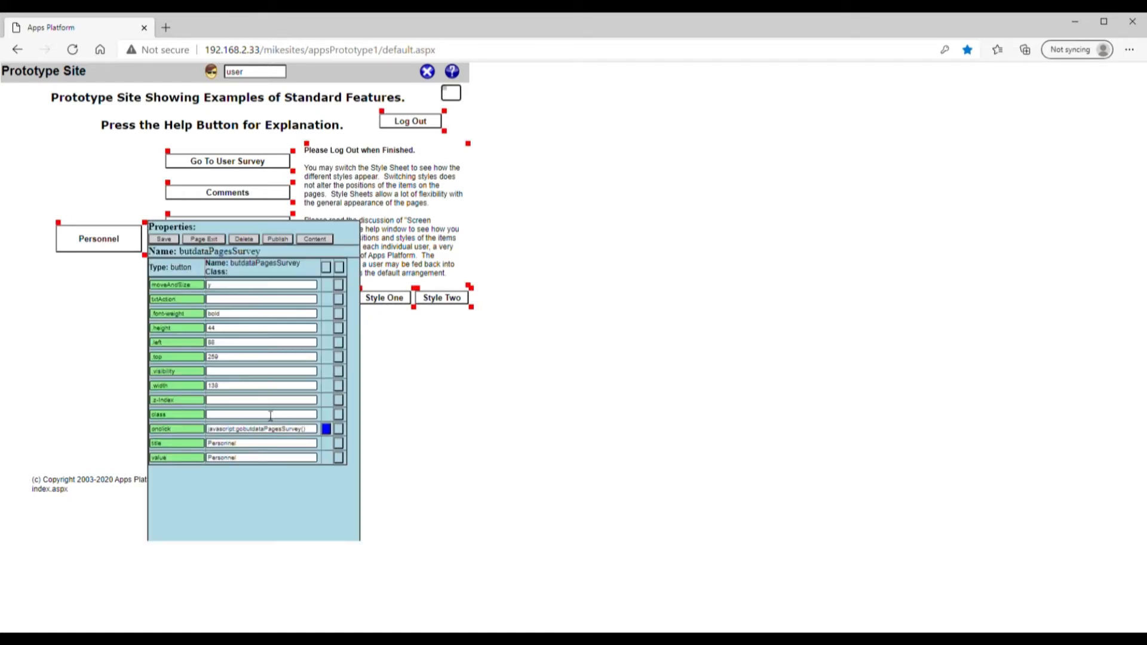
left_click(249, 459)
left_click_drag(249, 465, 179, 466)
key("BackSpace")
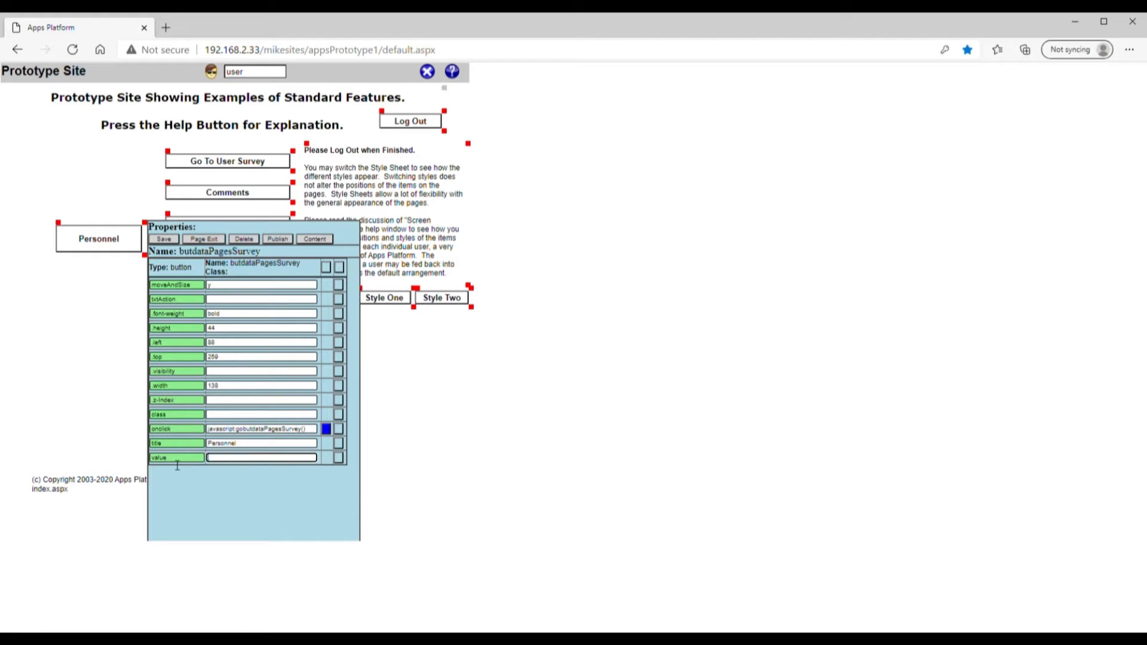
left_click(228, 415)
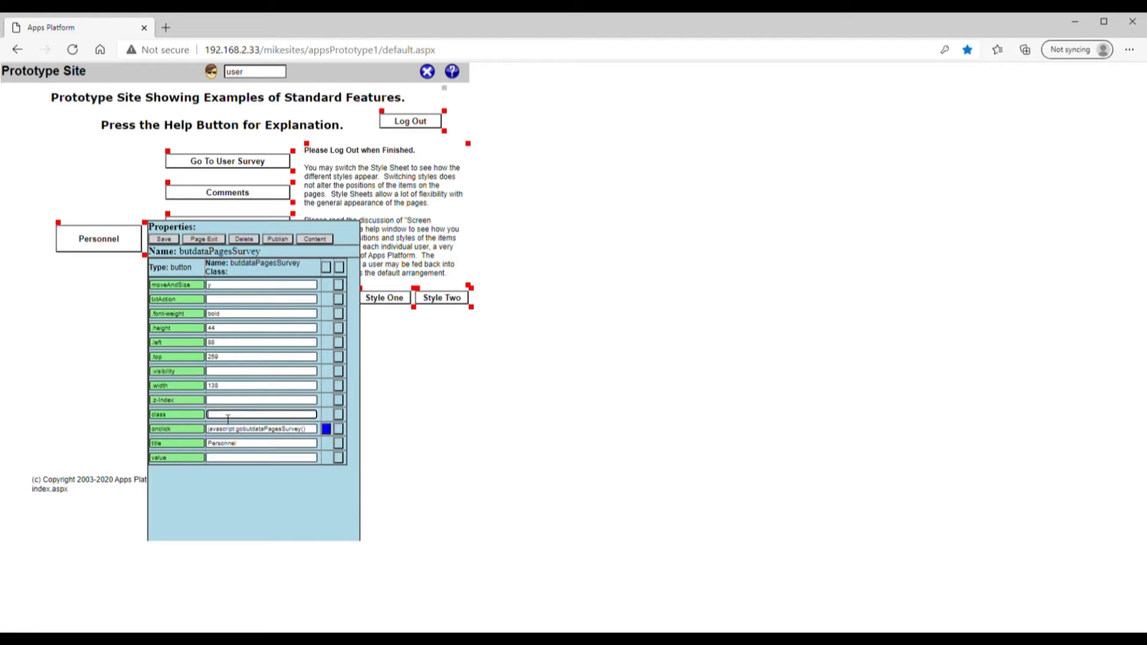
type("butDataSurvey")
left_click(164, 240)
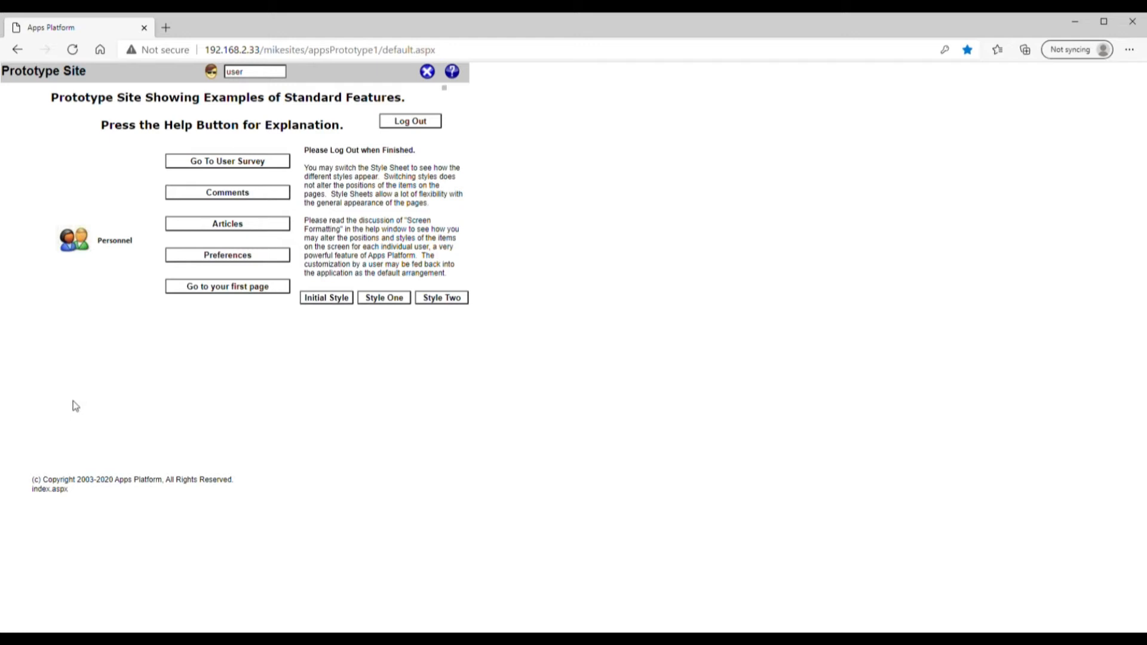
Test the restyled Personnel button by opening the list and the third student's record, and return to the home page
left_click(74, 240)
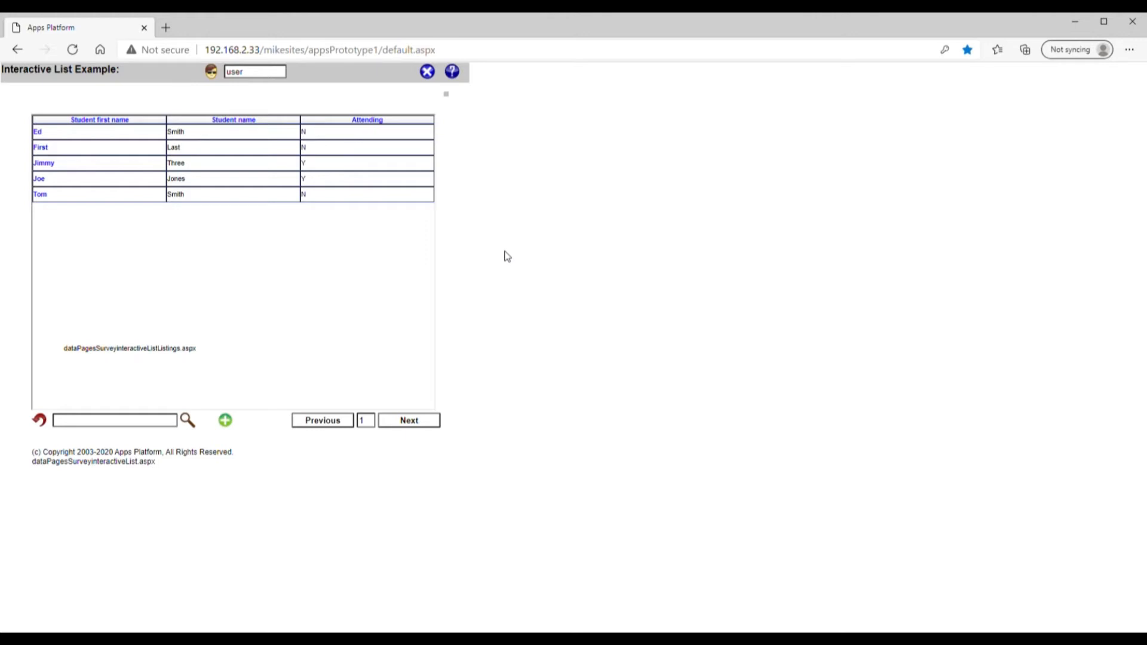
left_click(44, 165)
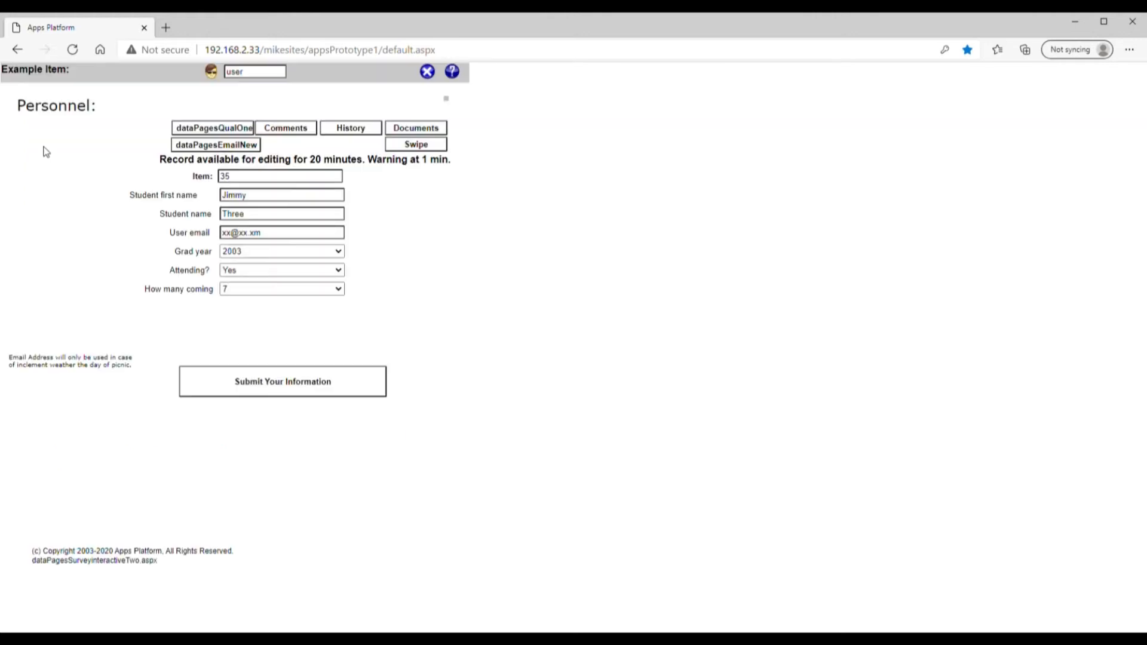
left_click(428, 72)
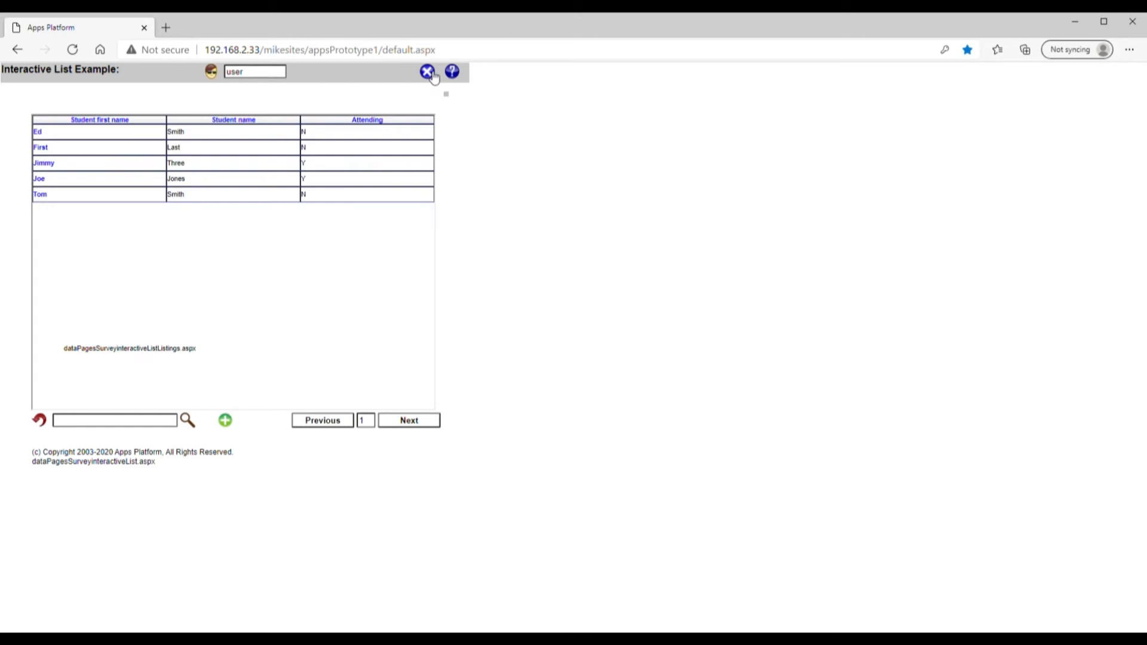
left_click(431, 74)
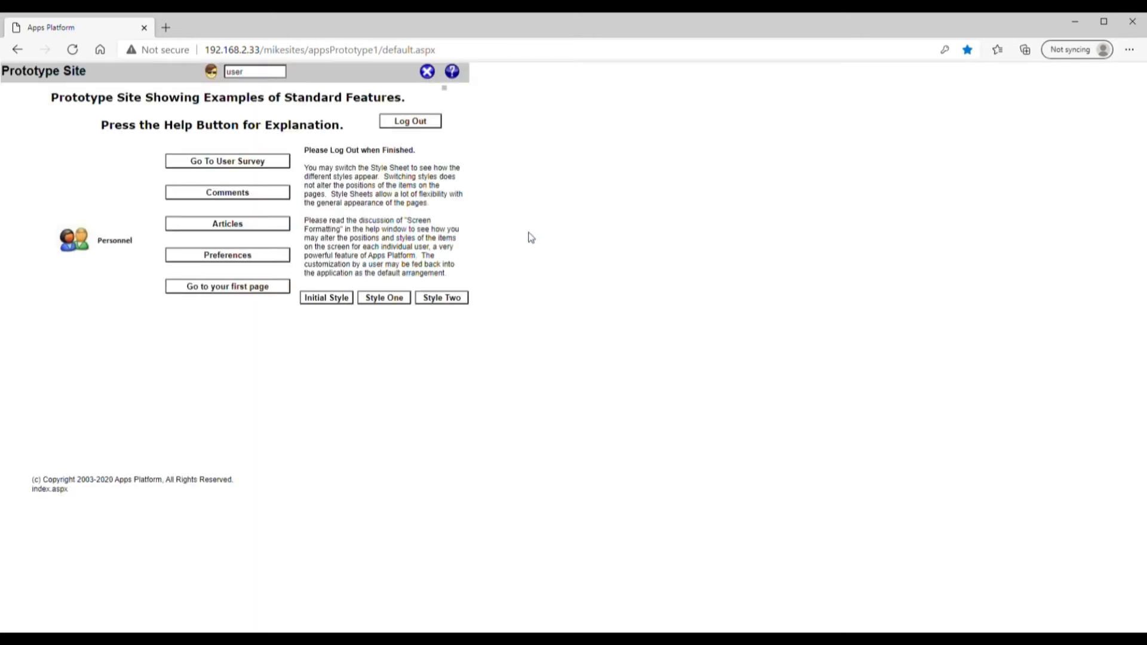
Open the Administration page from the site's preferences
left_click(228, 258)
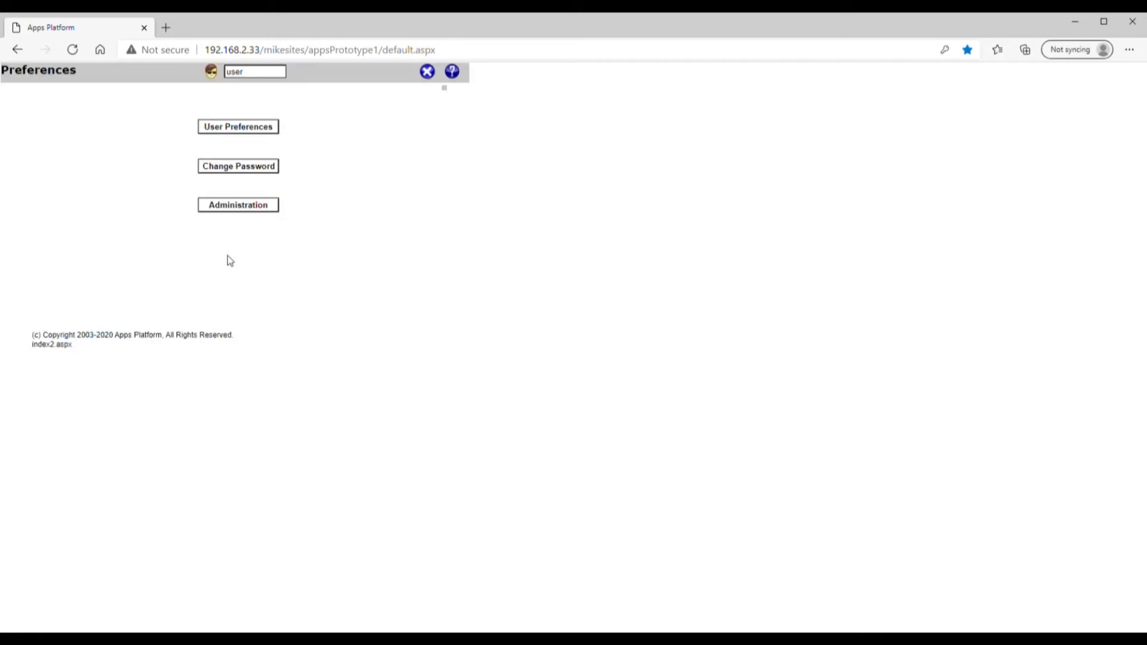
left_click(239, 205)
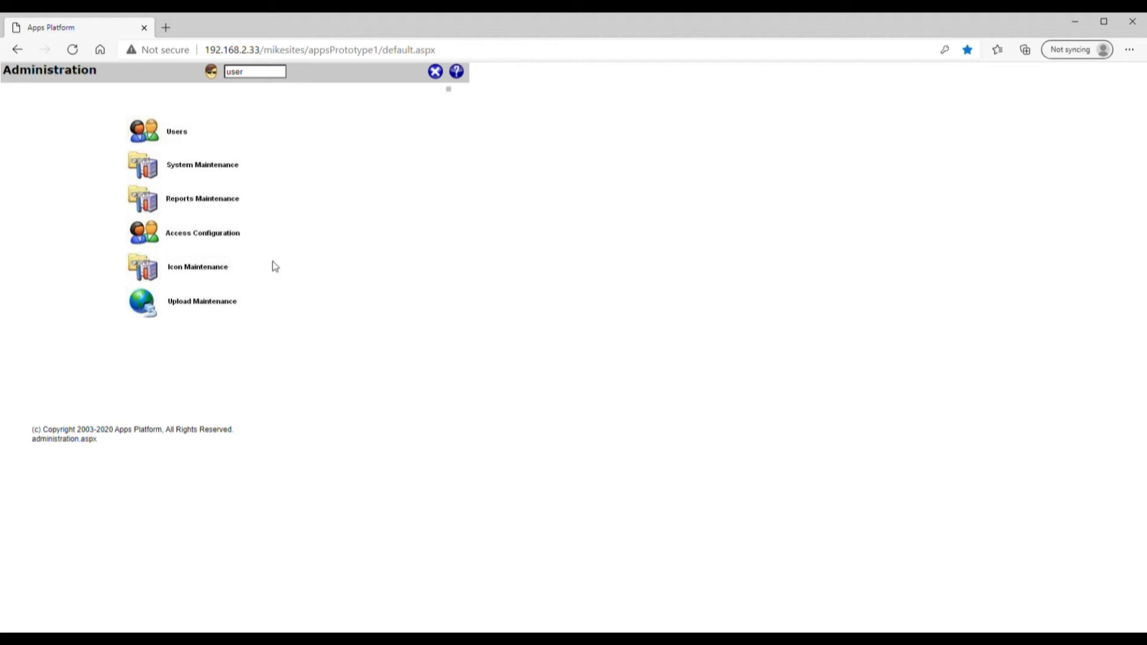
Leave the Administration page and open the third student's record from the Personnel list
left_click(434, 73)
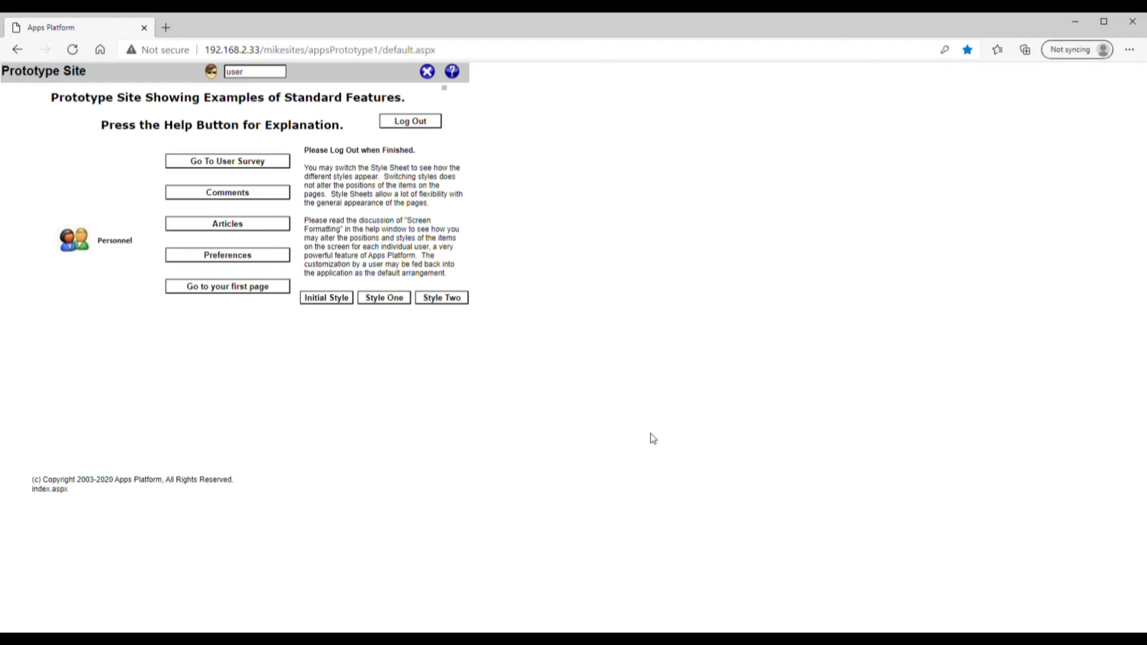
left_click(99, 240)
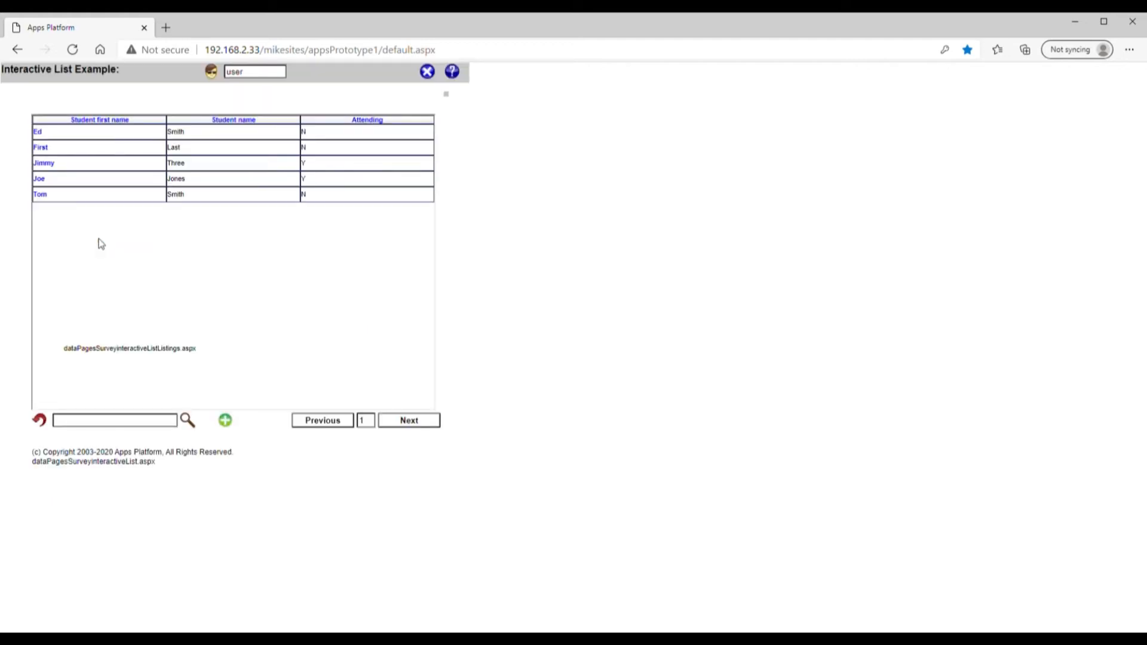
left_click(42, 166)
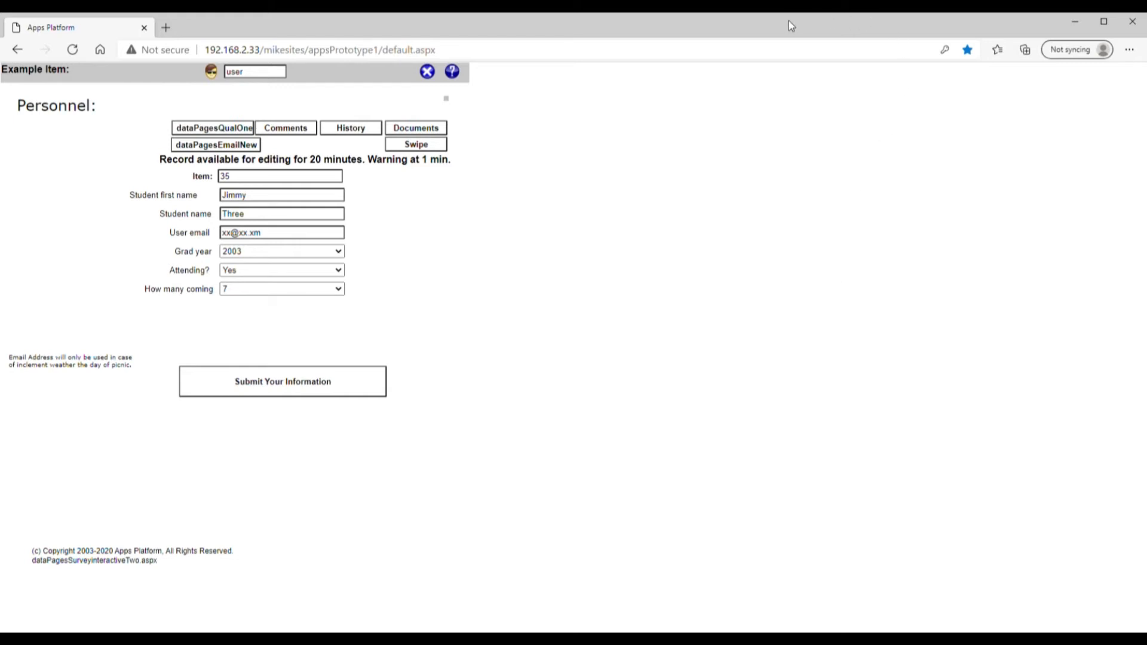
Open the developer tools for the record page and log on with the saved username and the account password
left_click(901, 602)
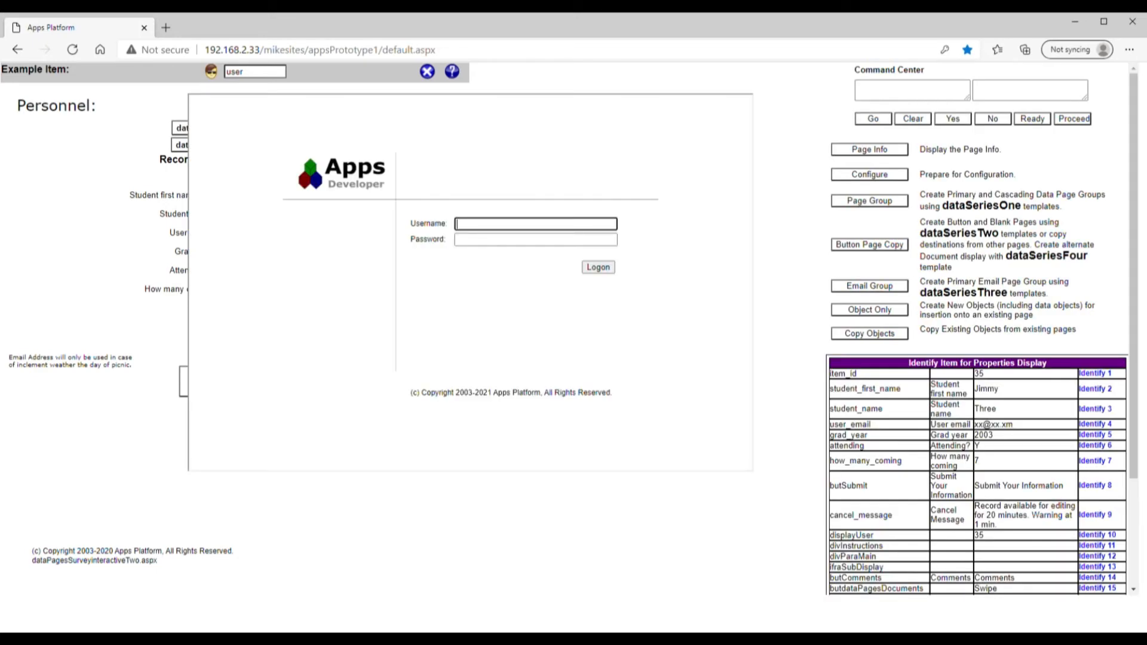
left_click(474, 247)
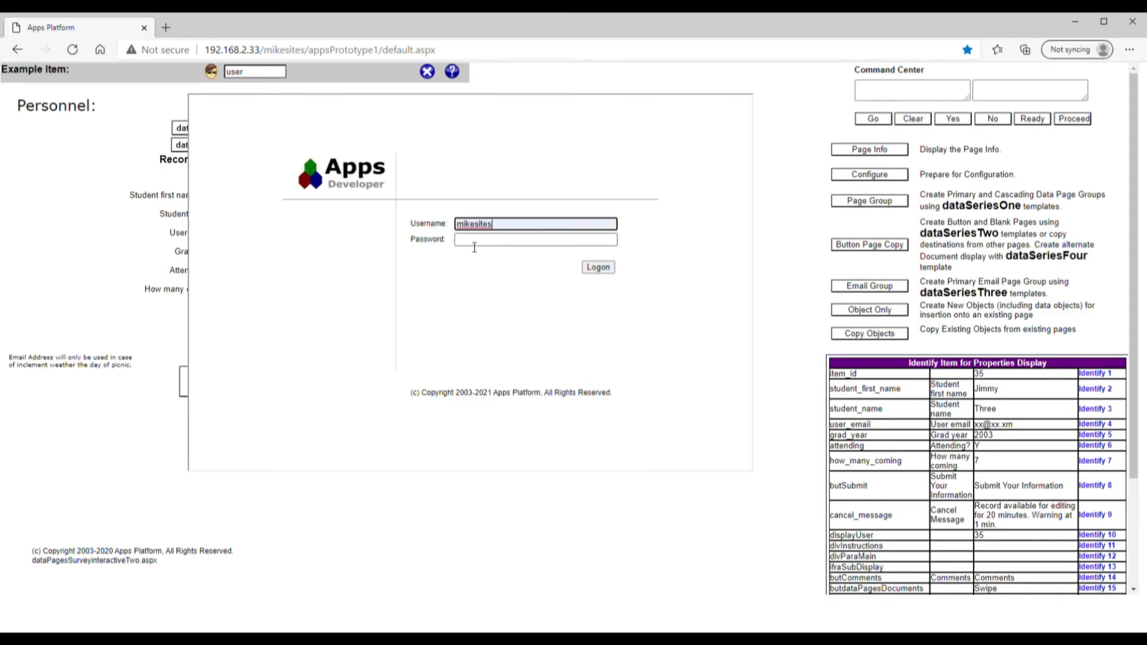
left_click(476, 244)
type("********")
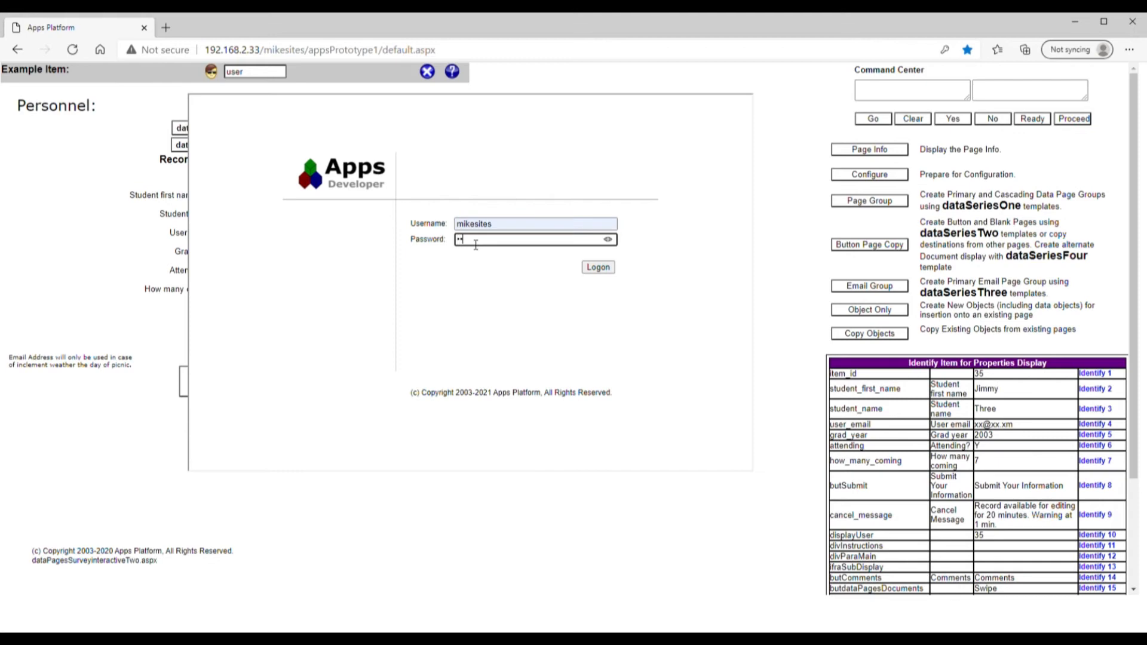
key("Return")
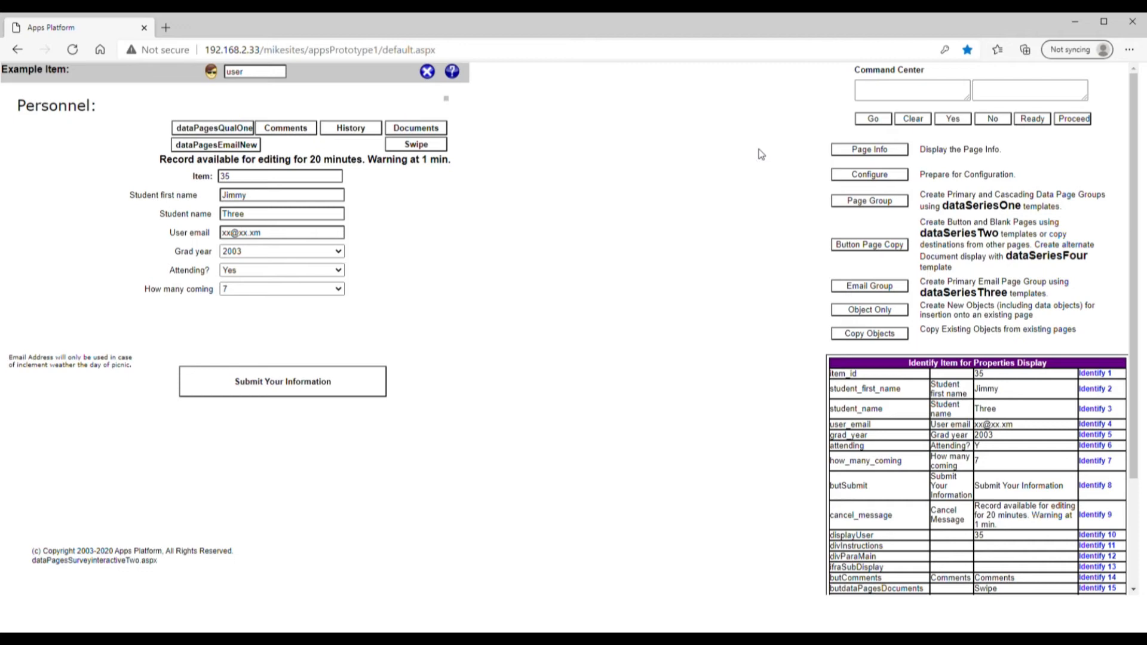
Enter "I want to add a new page group" in the Command Center and answer No
left_click(918, 95)
type("I want to add a new page group")
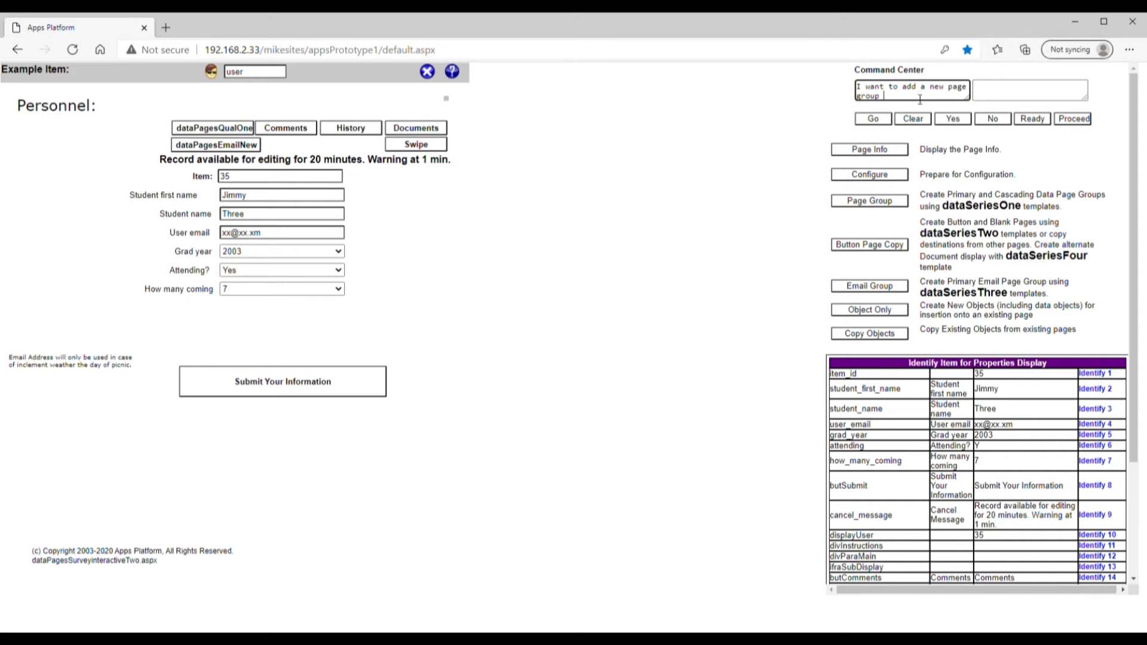
type("known")
left_click(993, 119)
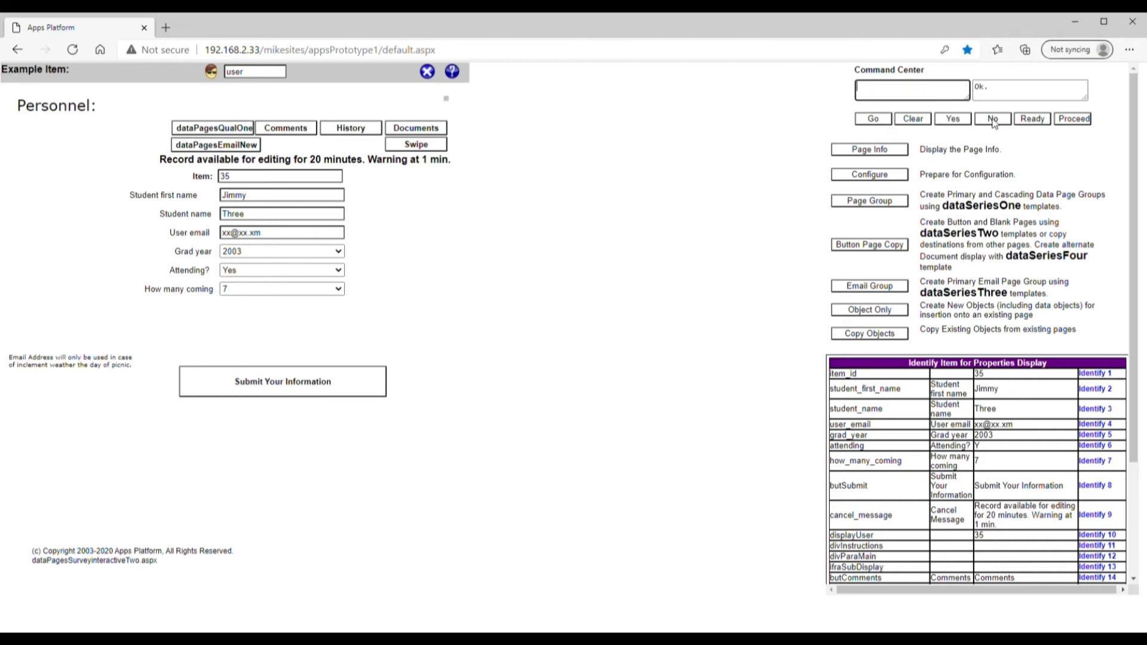
Start a new page group based on the websiteRequests table
left_click(870, 202)
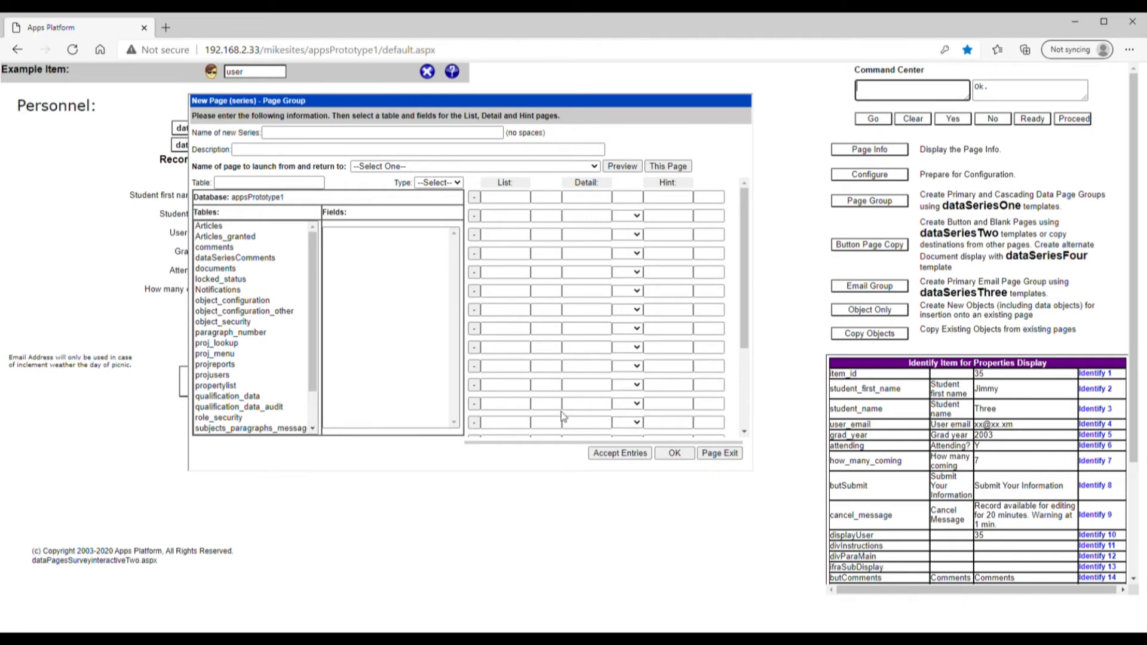
left_click(320, 356)
left_click_drag(313, 360, 308, 411)
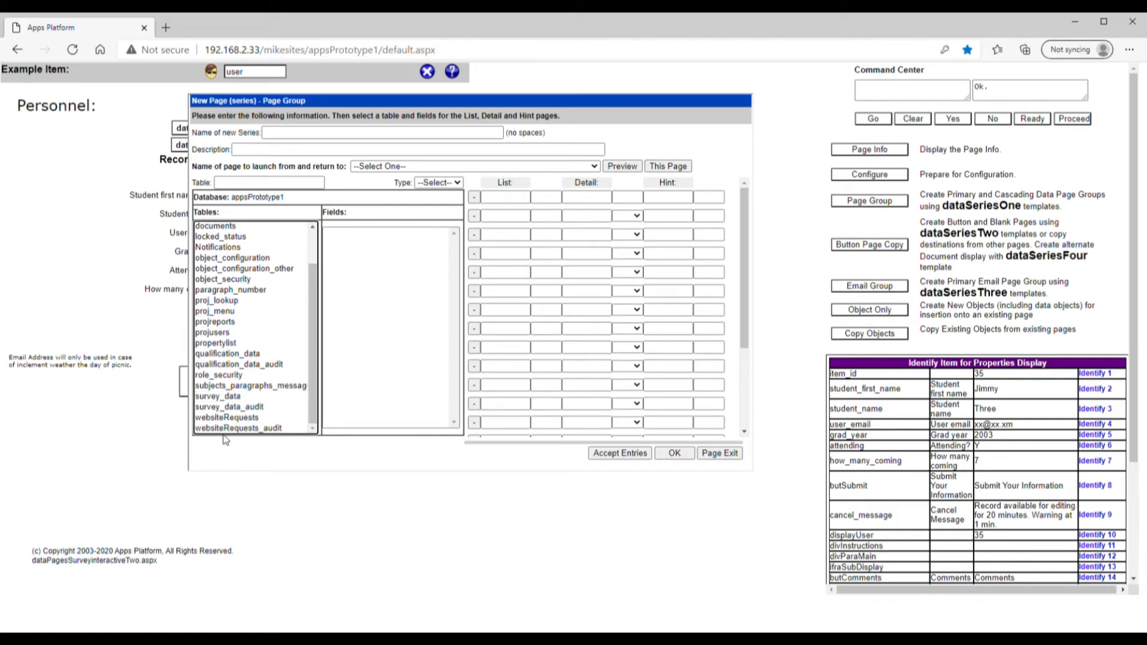
left_click(239, 417)
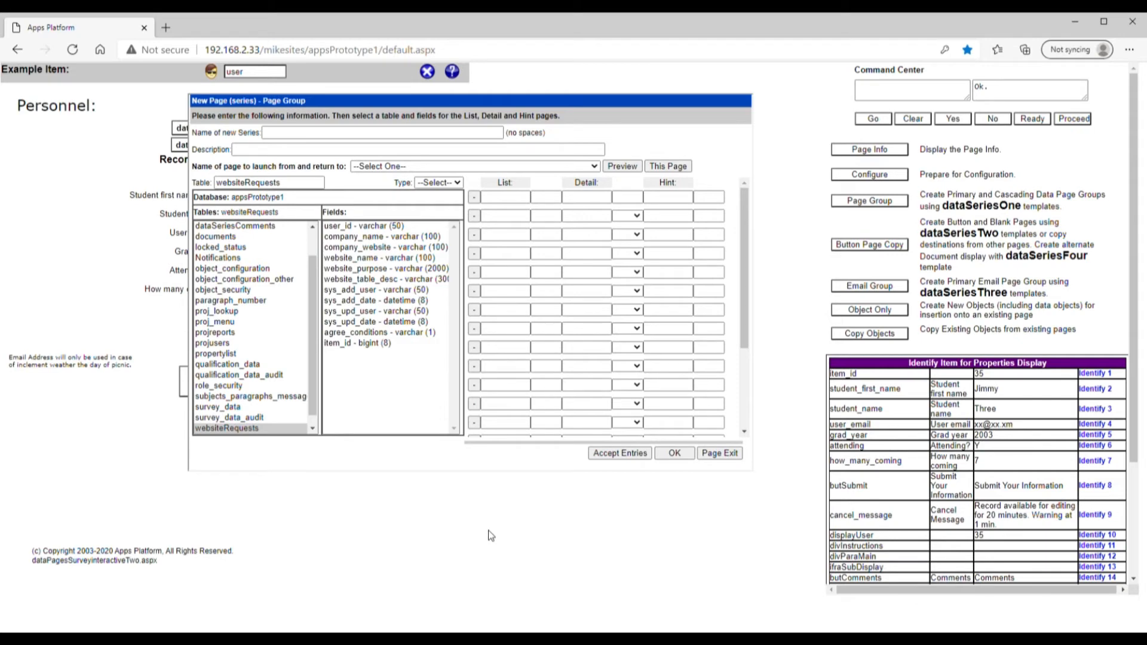
Name the series dataPagesWebsites.aspx, describe it as "Special Template", and make the current page its launch and return page
left_click(388, 134)
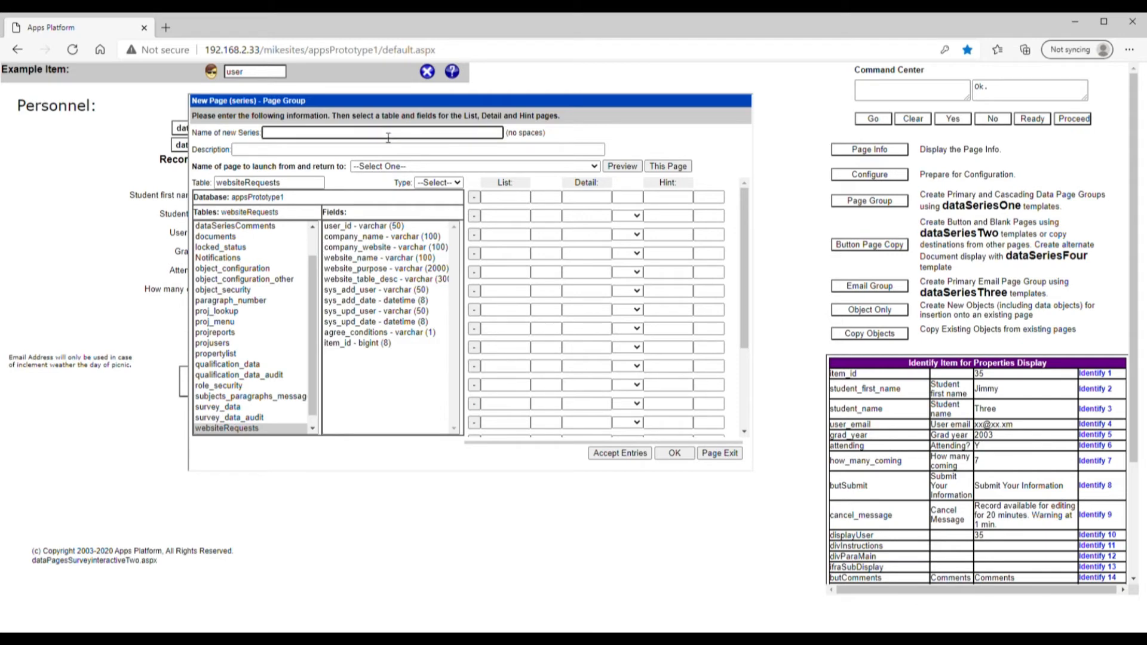
type("dataPagesWebsites.aspx")
left_click(387, 154)
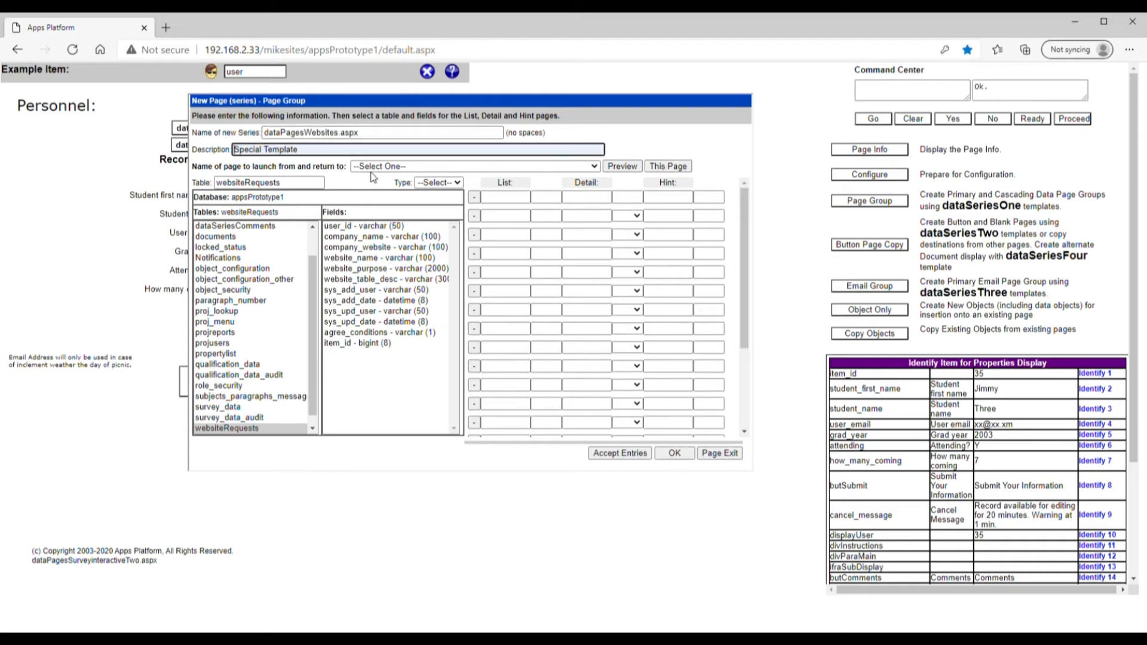
left_click(370, 173)
left_click(667, 166)
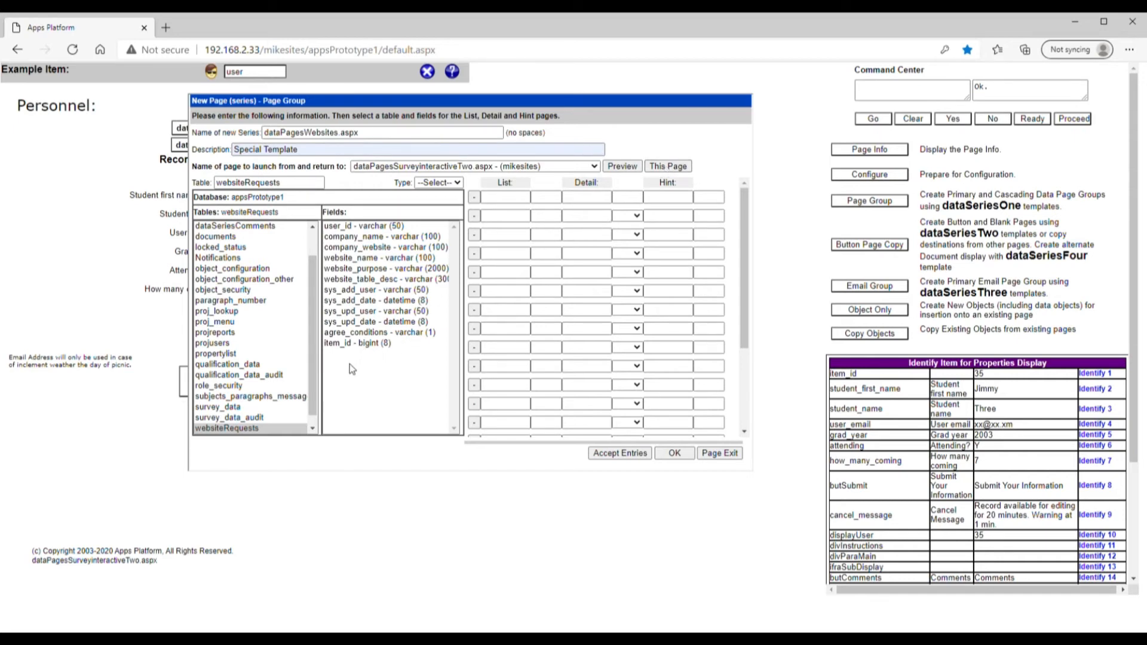
Set item_id as the hidden data key for the list, detail and hint pages
left_click(386, 345)
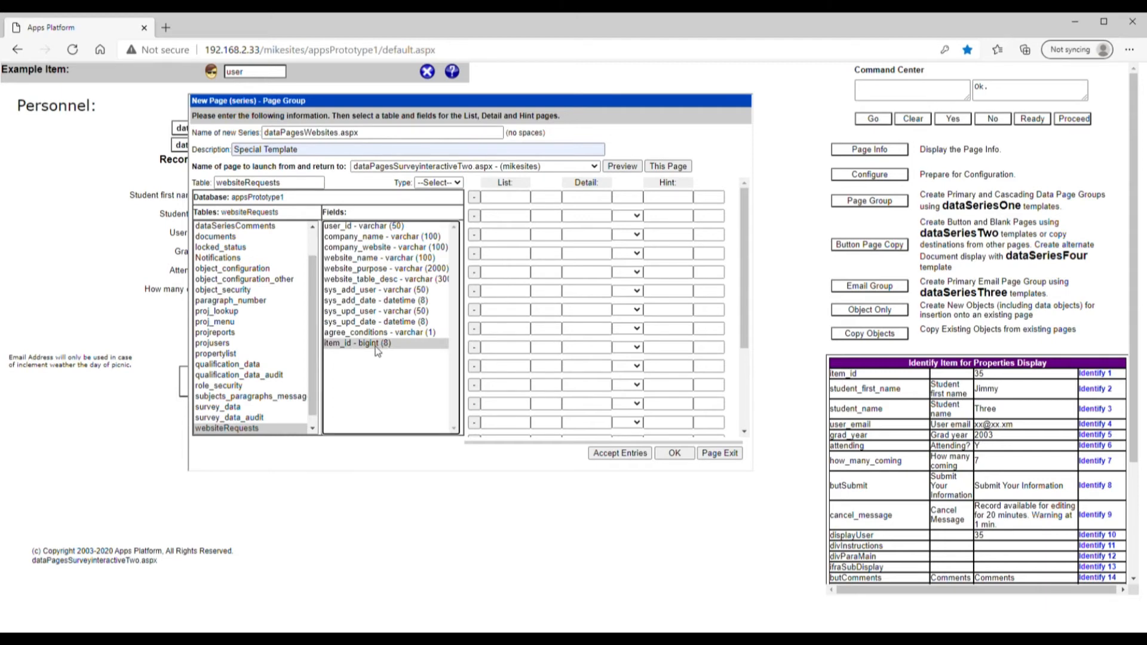
double_click(386, 345)
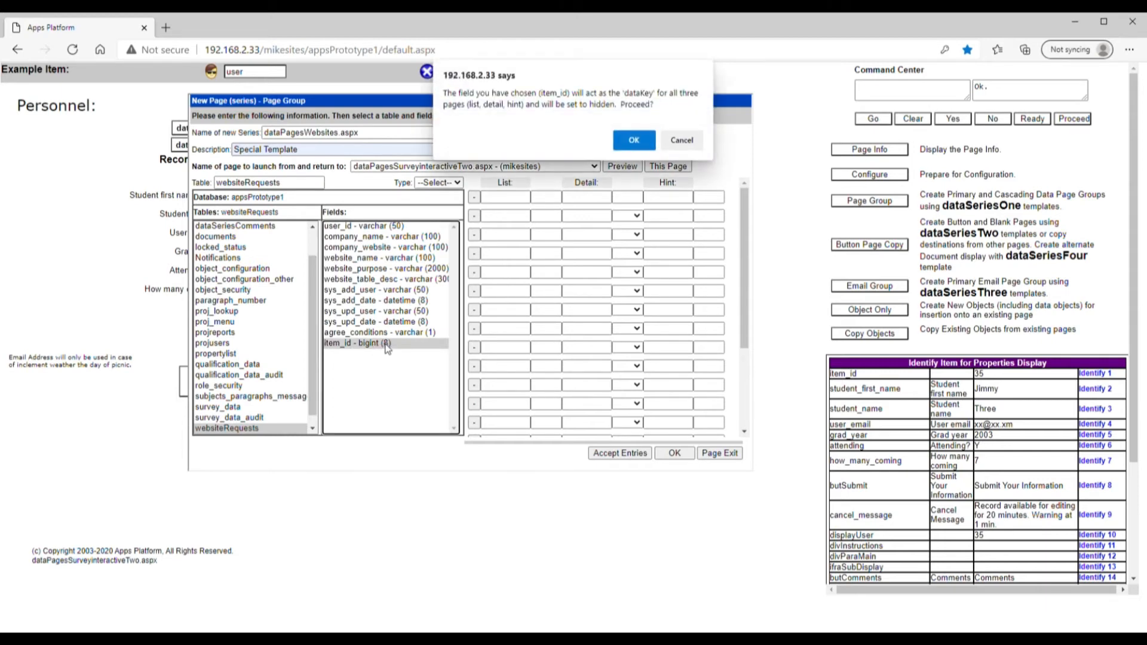
left_click(634, 140)
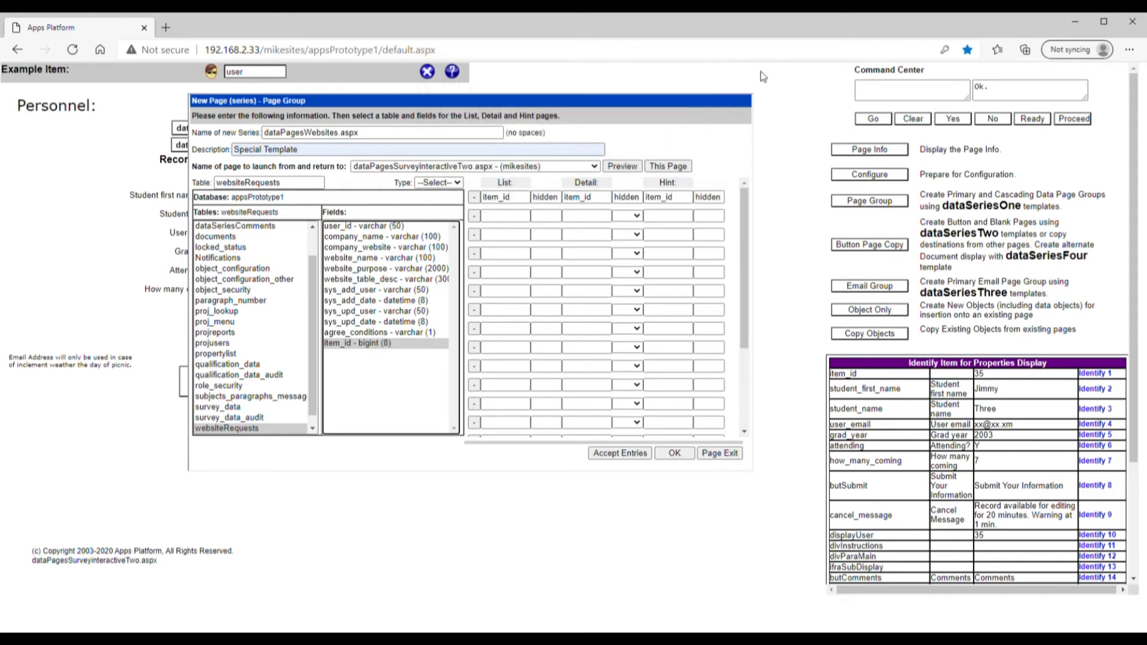
Add user_id, company_name, company_website, website_name and agree_conditions to the List page
left_click(509, 220)
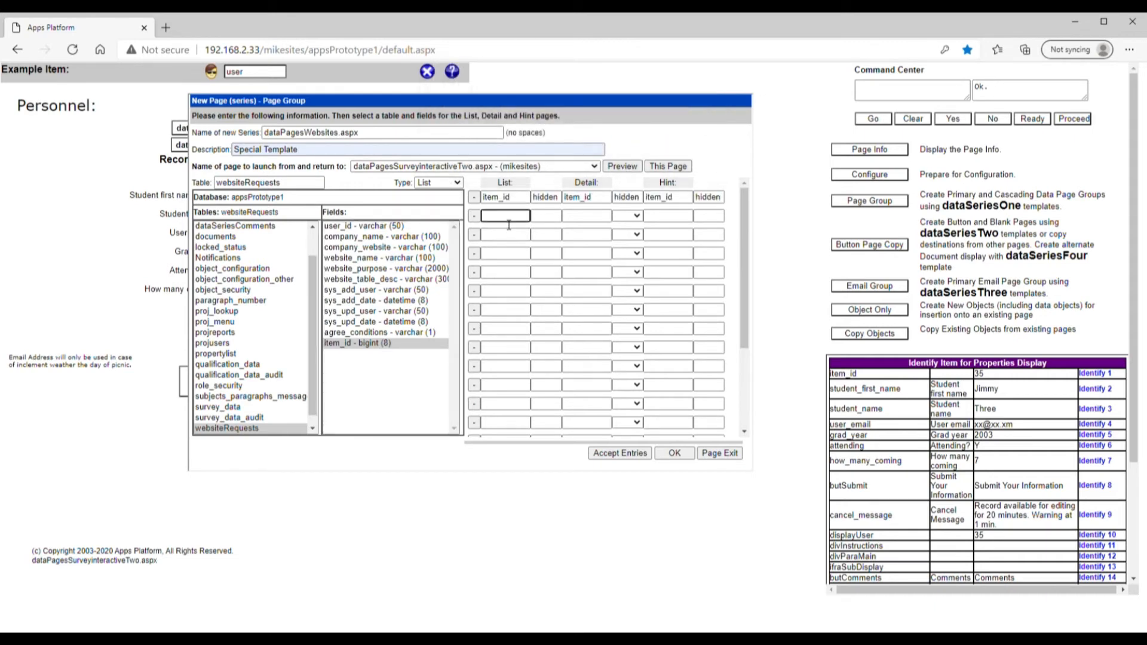
left_click(355, 229)
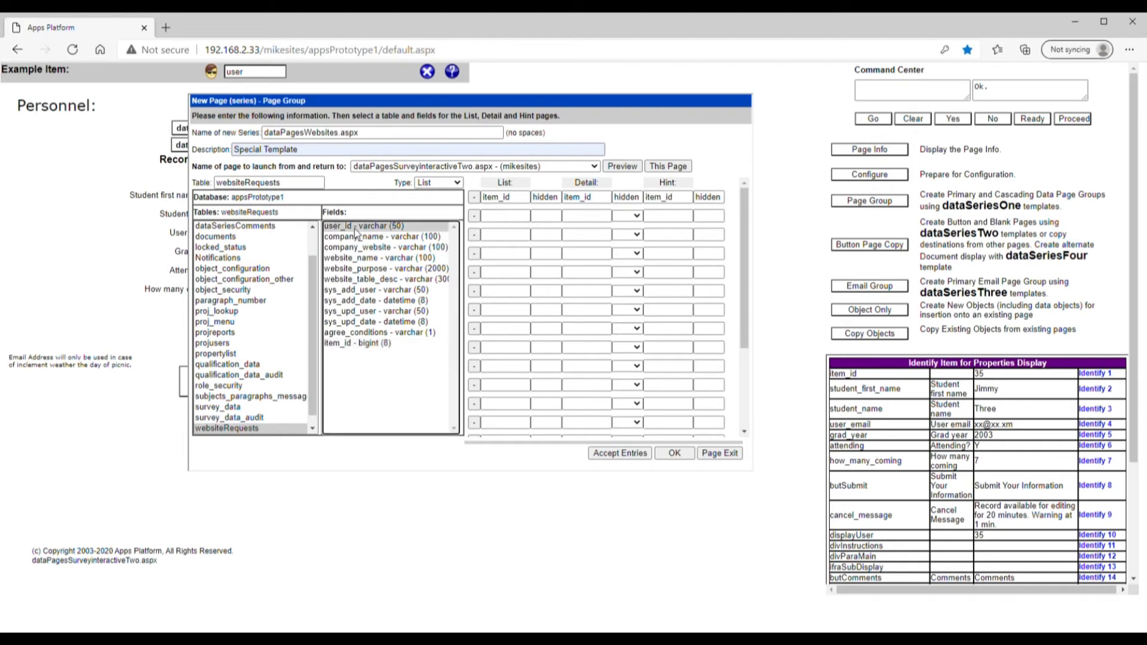
left_click(355, 238)
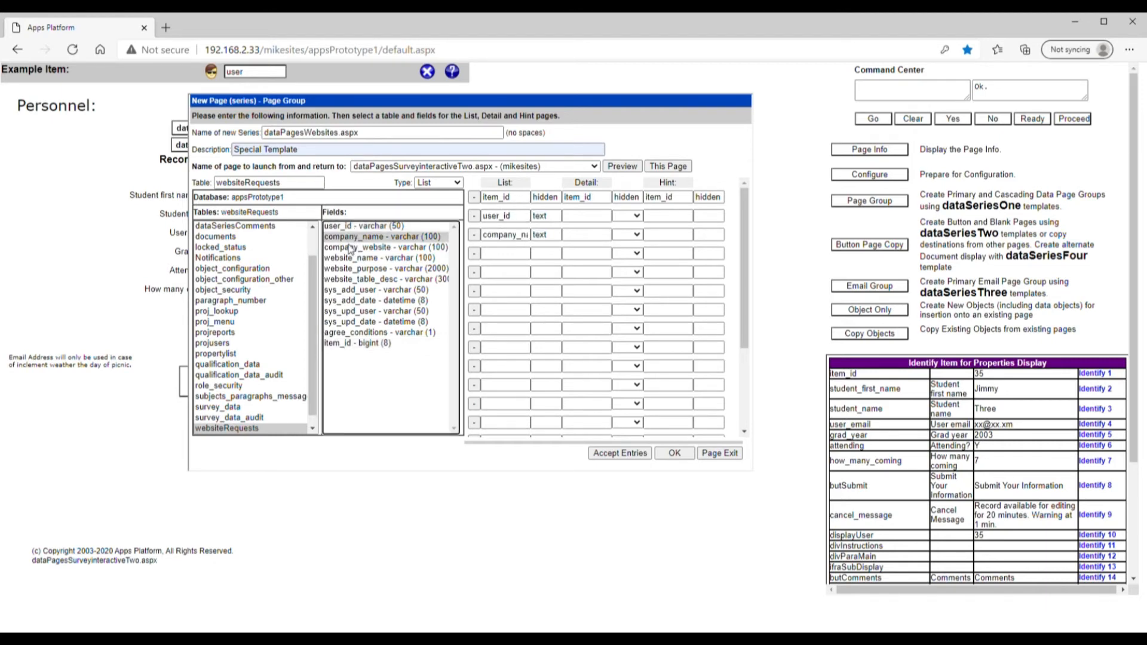
left_click(350, 247)
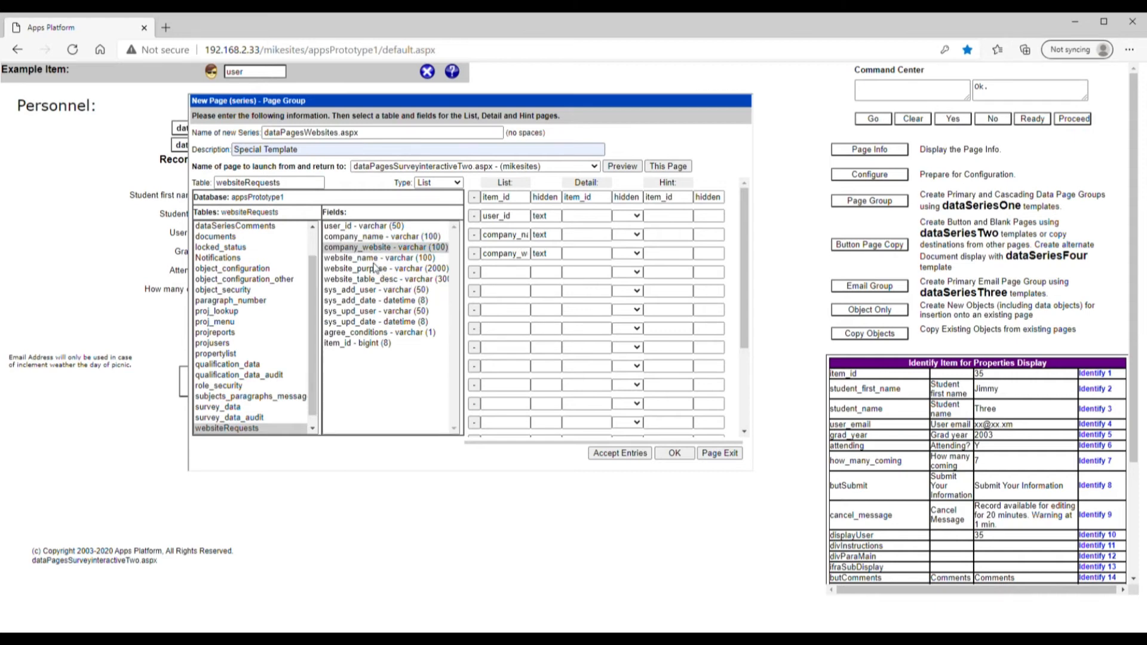
left_click(371, 262)
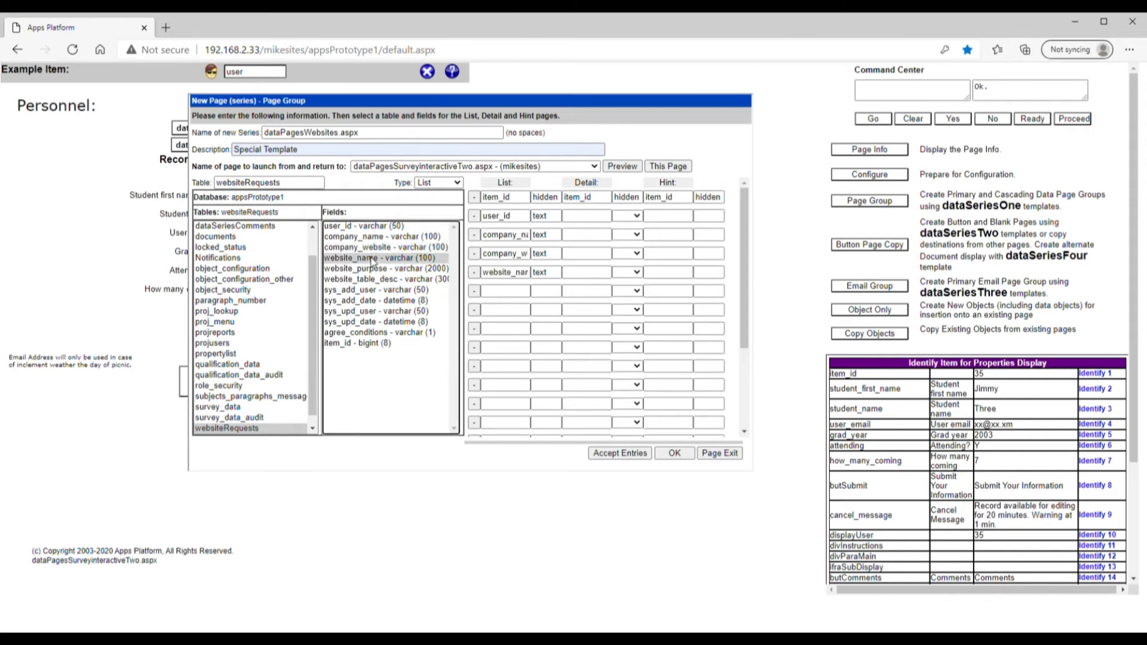
left_click(369, 333)
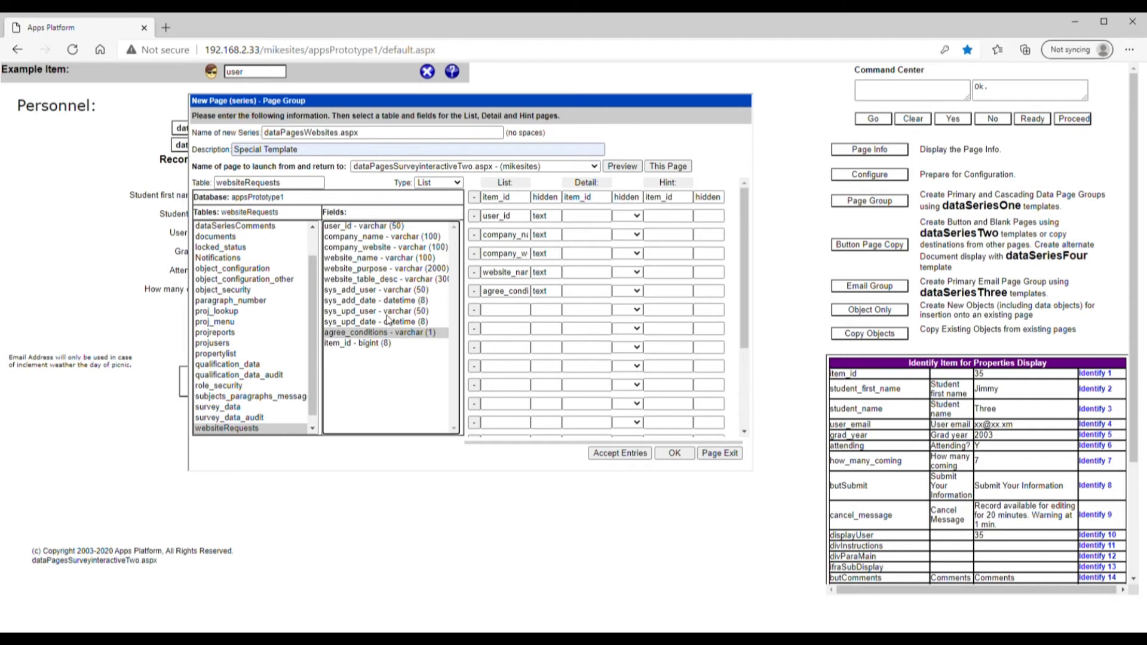
Add company_name, company_website, website_name and website_purpose to the Detail page as text, plus agree_conditions as a select field
left_click(579, 219)
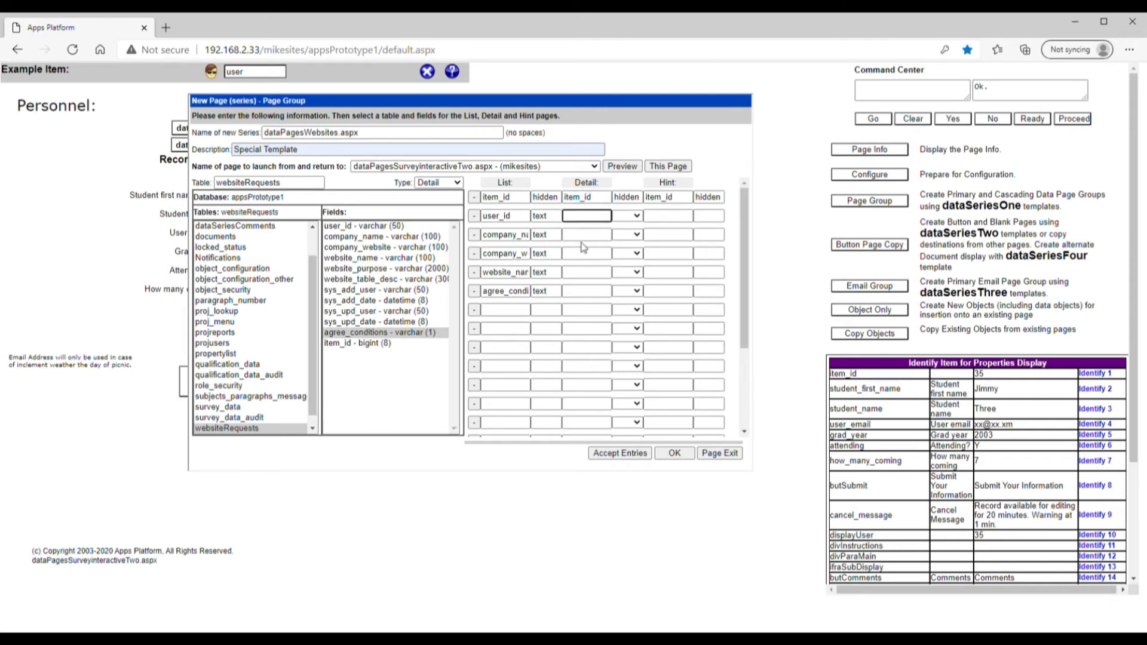
left_click(337, 238)
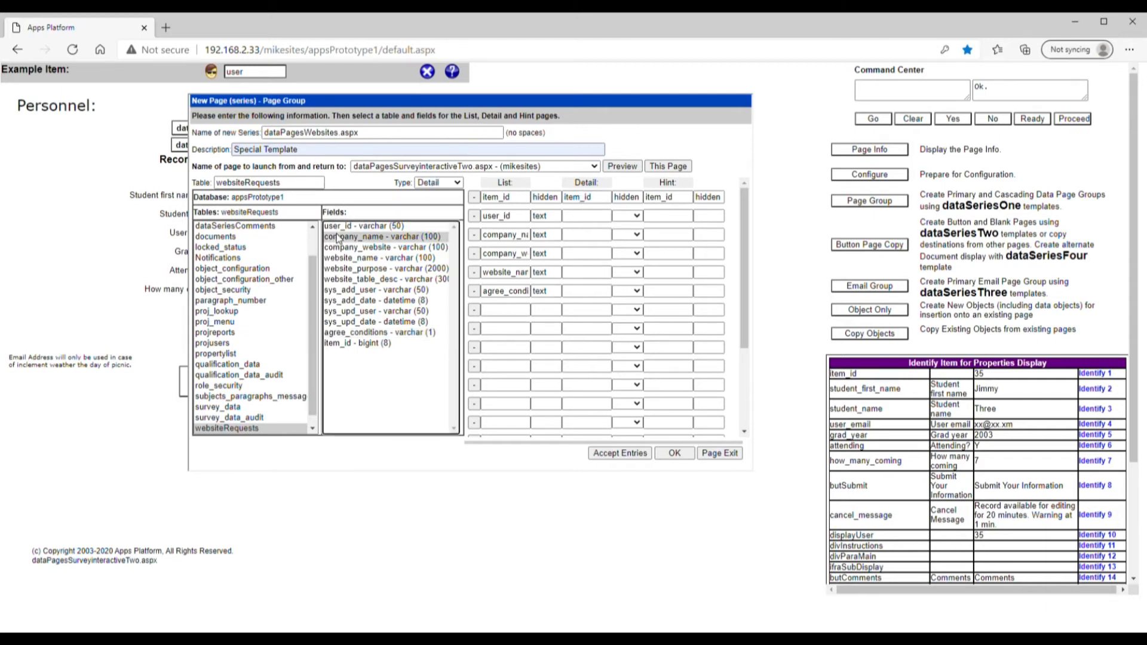
left_click(683, 151)
left_click(365, 249)
left_click(362, 258)
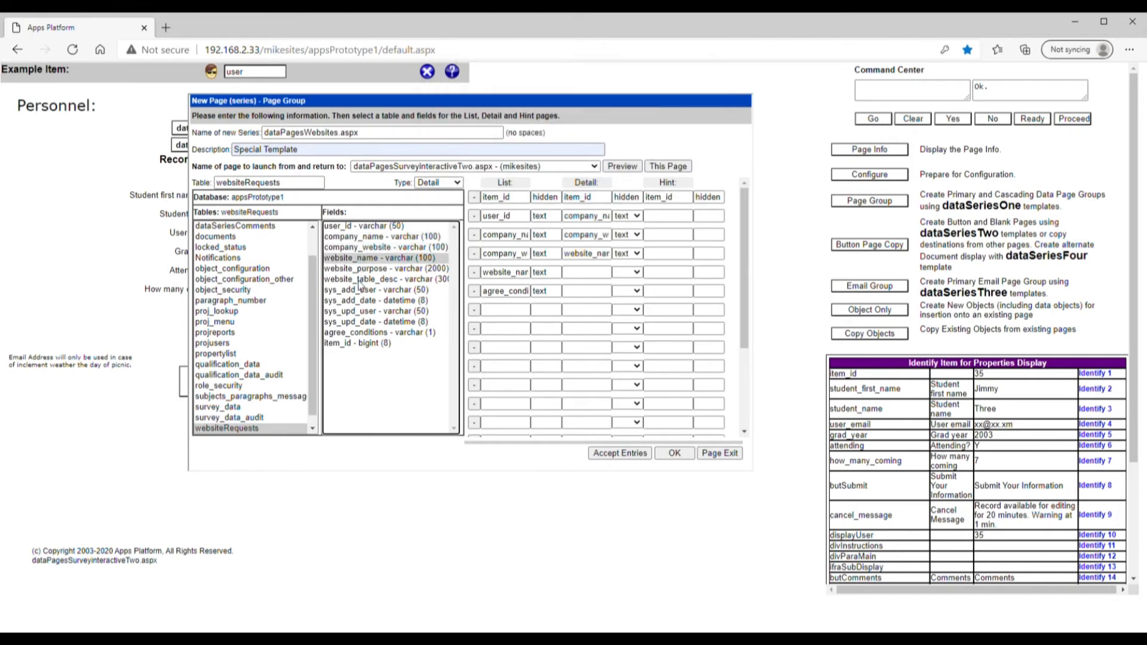
left_click(364, 269)
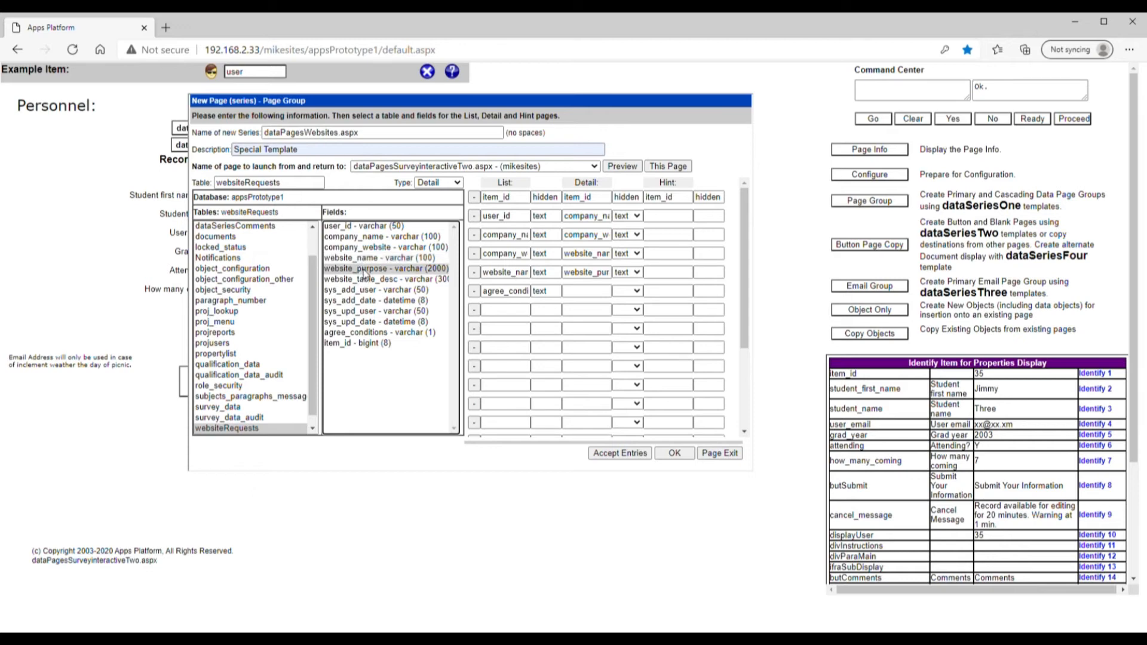
left_click(365, 333)
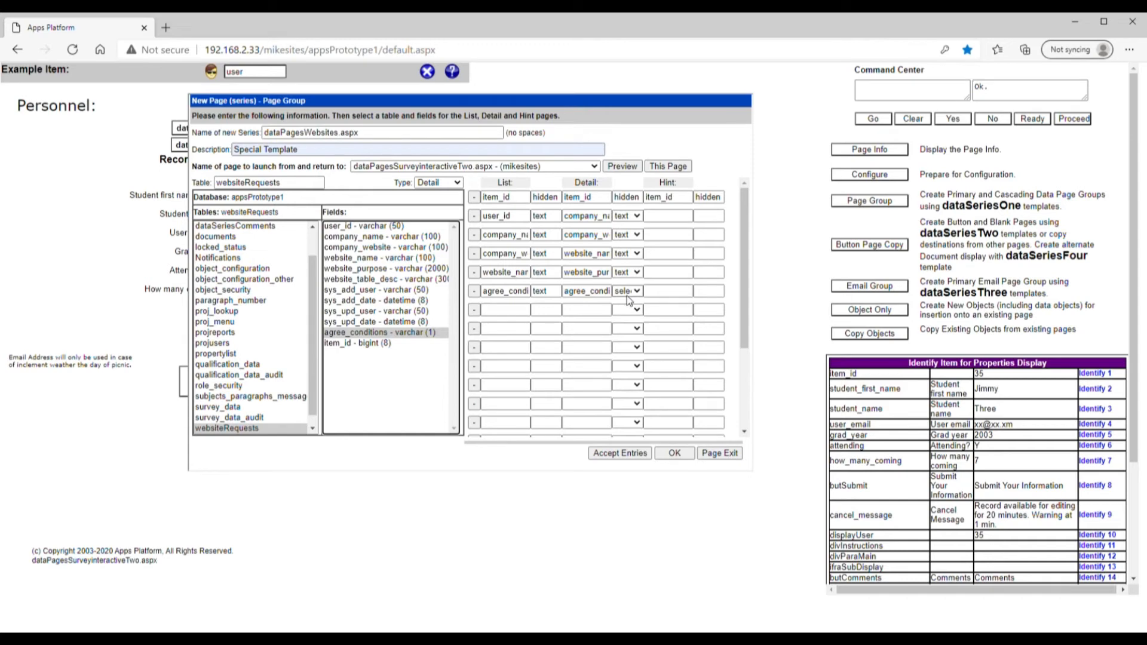
Add user_id, company_name and agree_conditions to the Hint page, and accept the page group entries
left_click(673, 219)
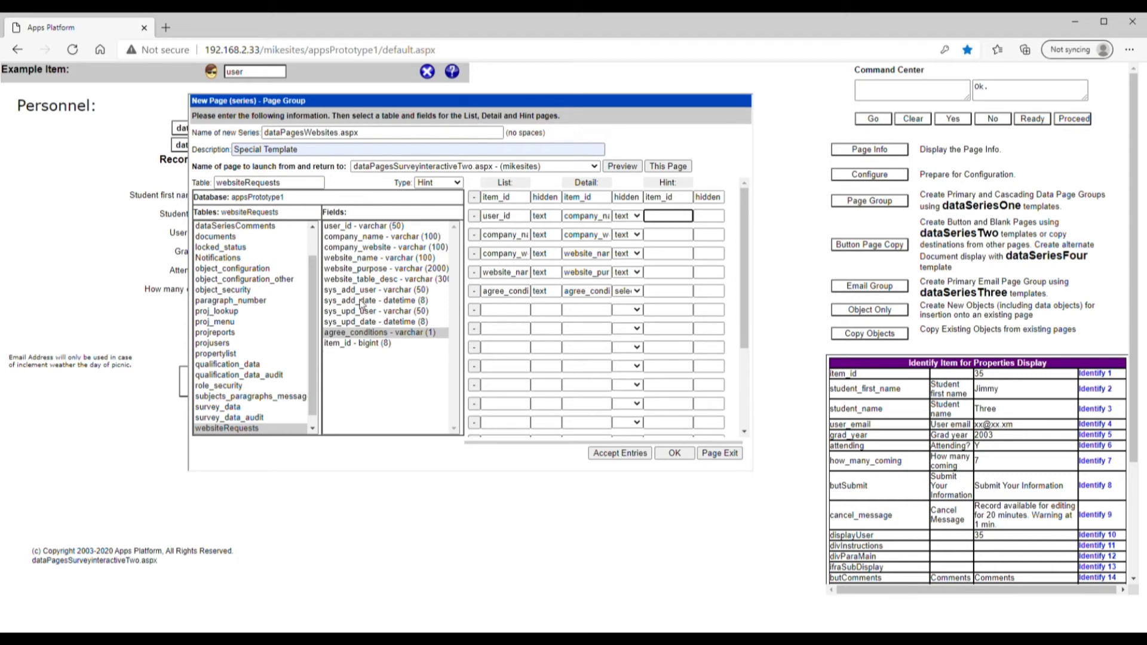
left_click(338, 227)
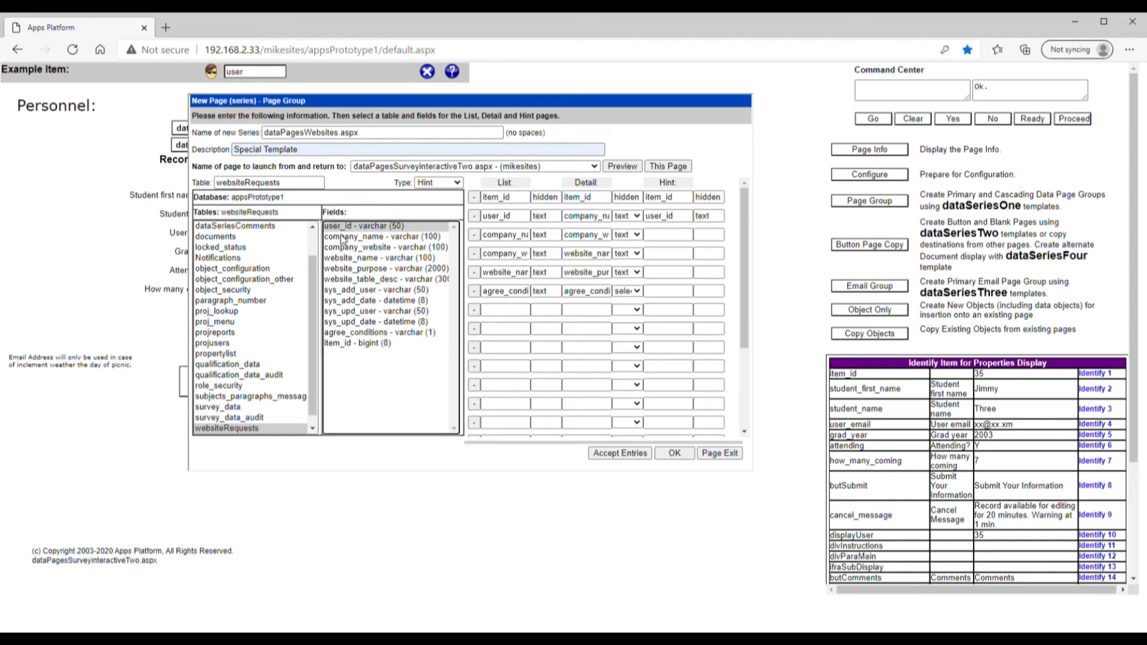
left_click(345, 238)
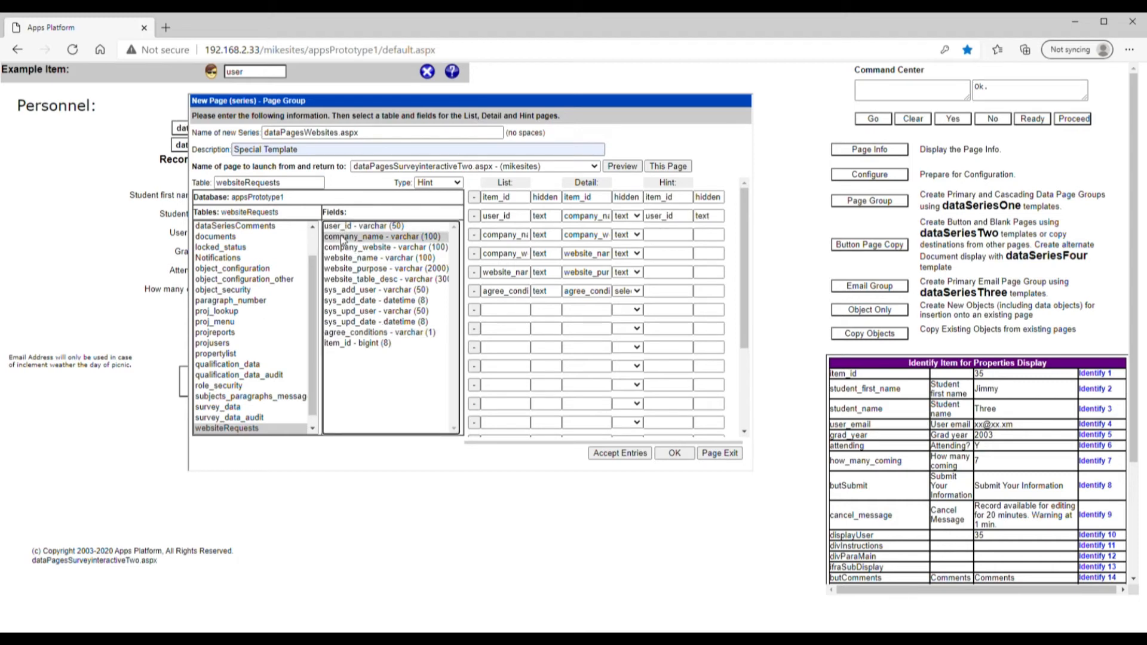
left_click(357, 333)
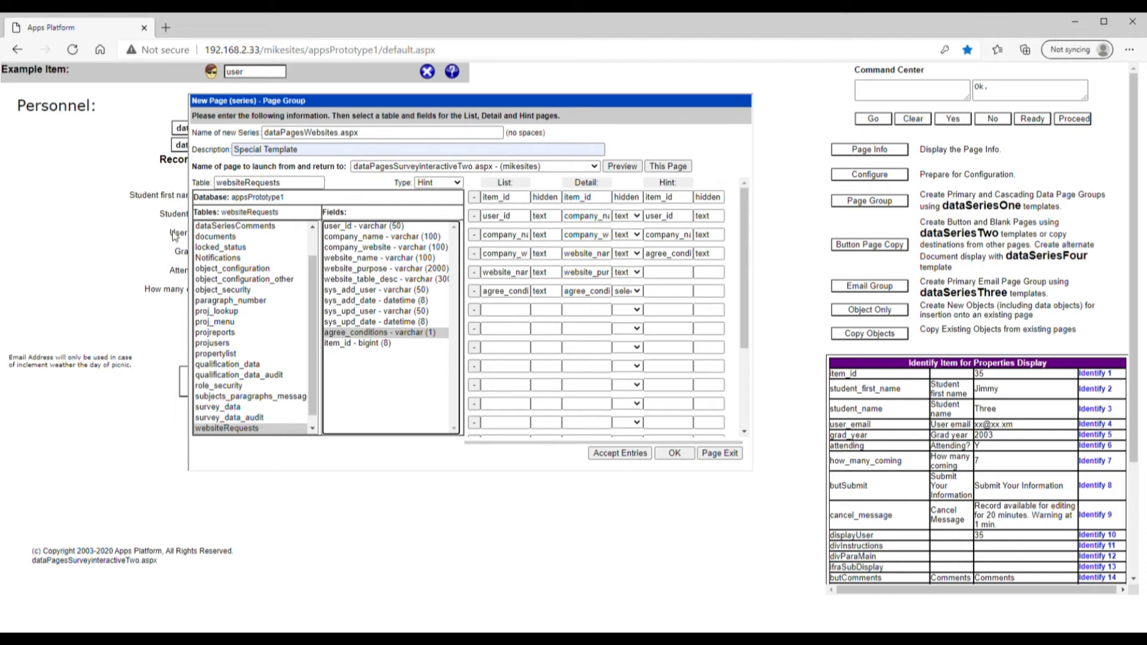
left_click(627, 453)
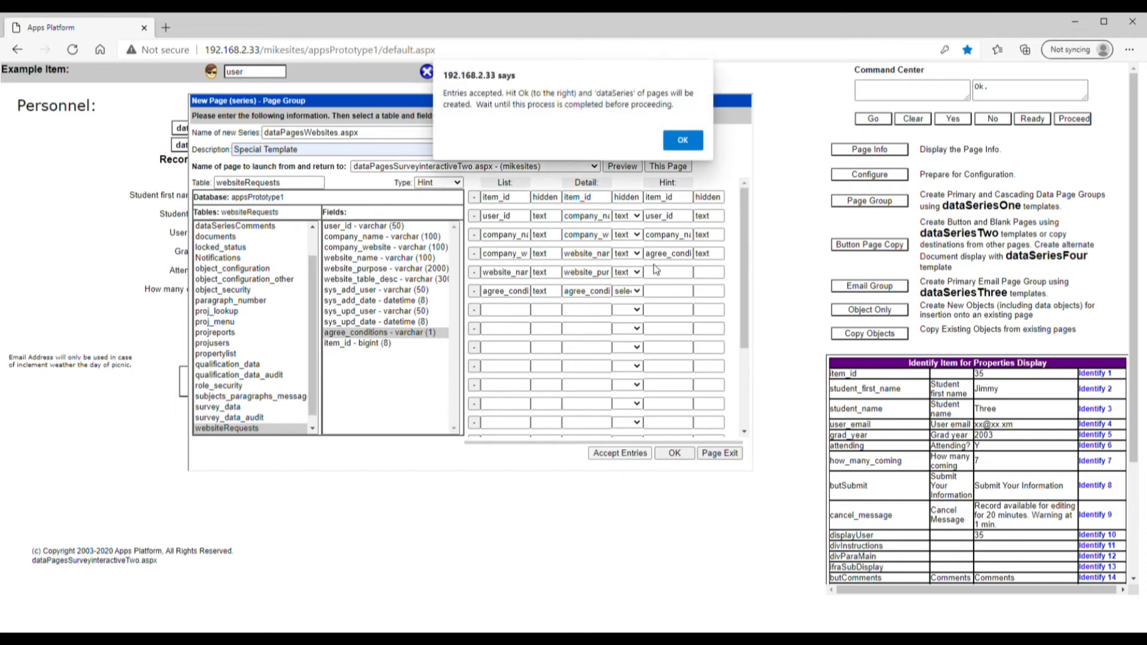
left_click(681, 142)
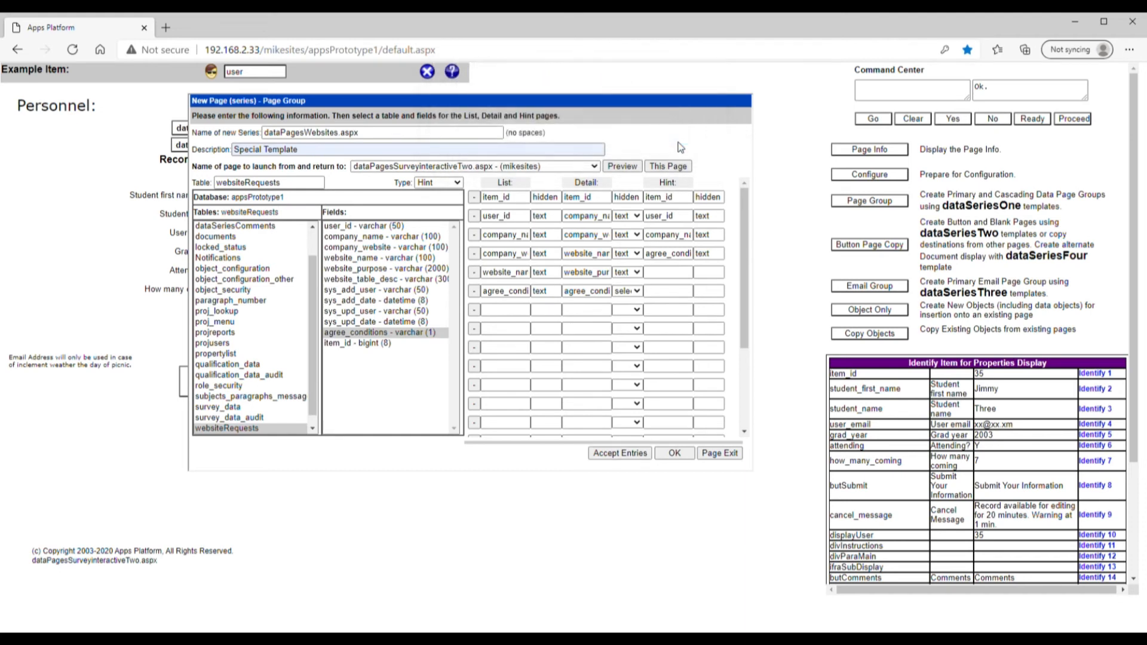
Create the page group and bring up the properties of its dataPagesWebsites launch button on the Personnel page
left_click(671, 454)
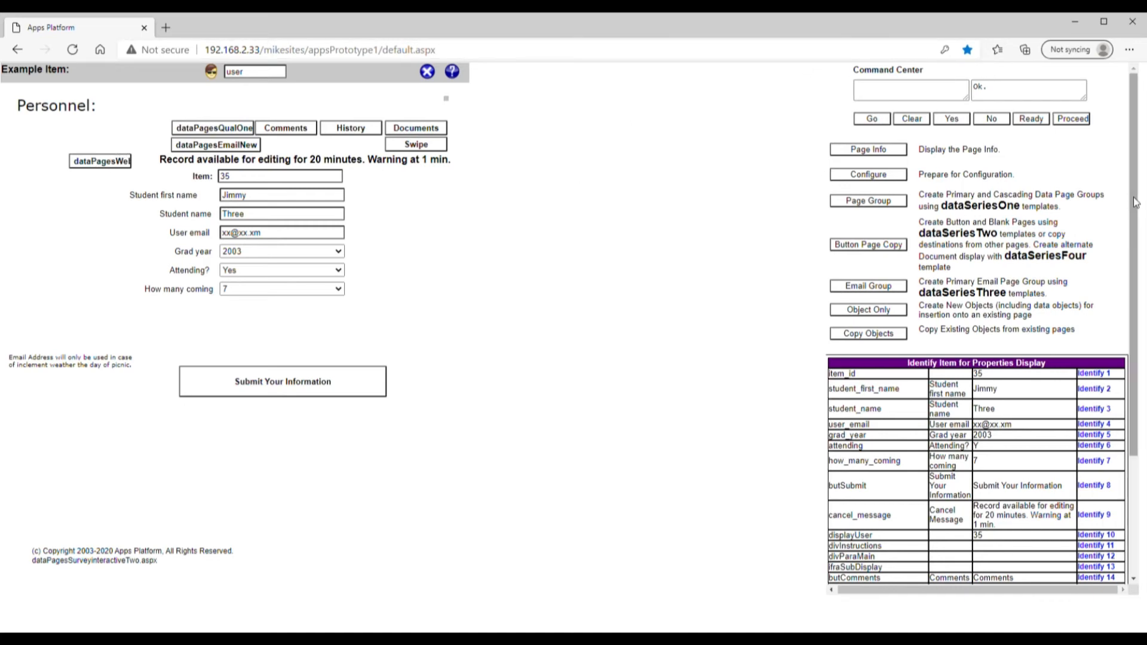
left_click_drag(1134, 199, 1136, 365)
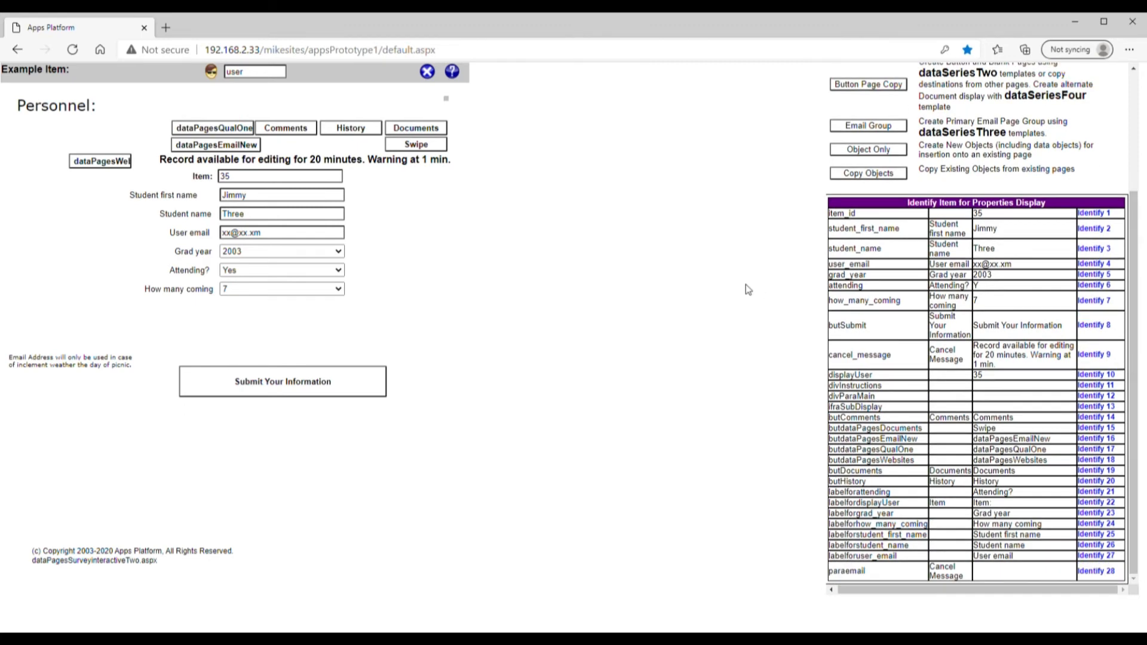
left_click(1098, 460)
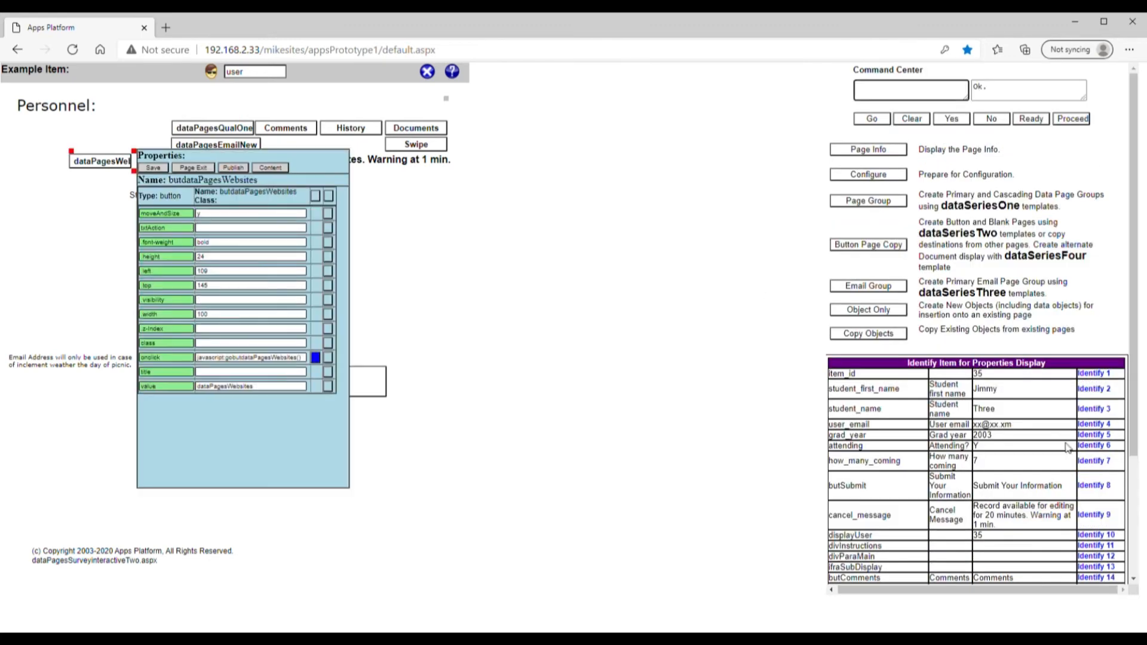
type("A while")
key("Return")
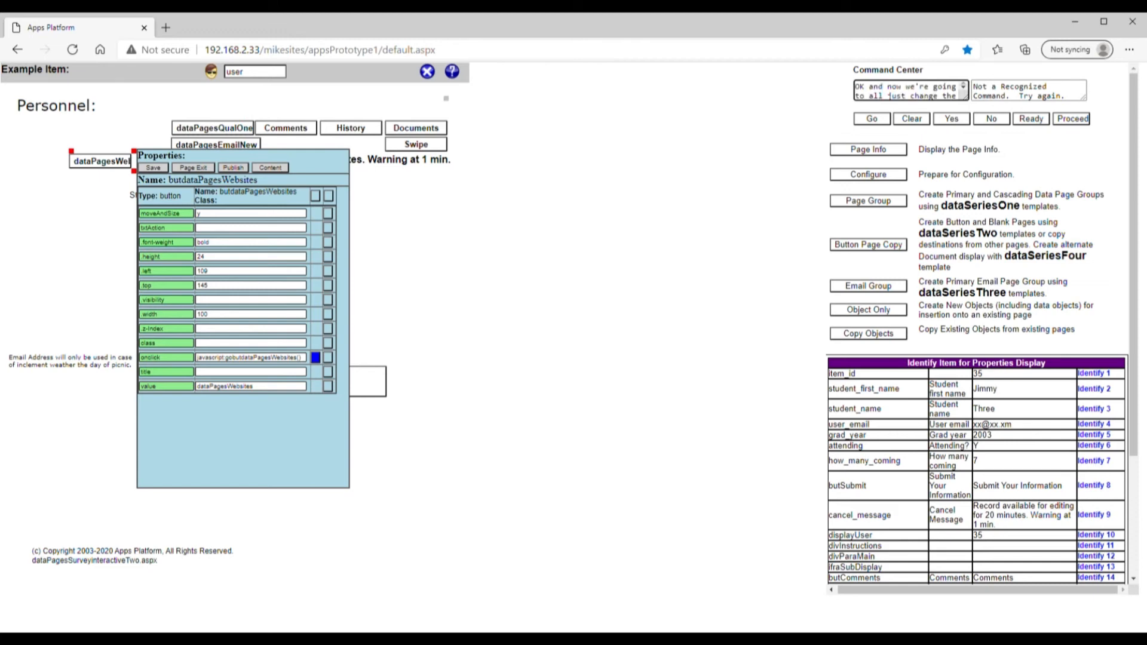
left_click(906, 119)
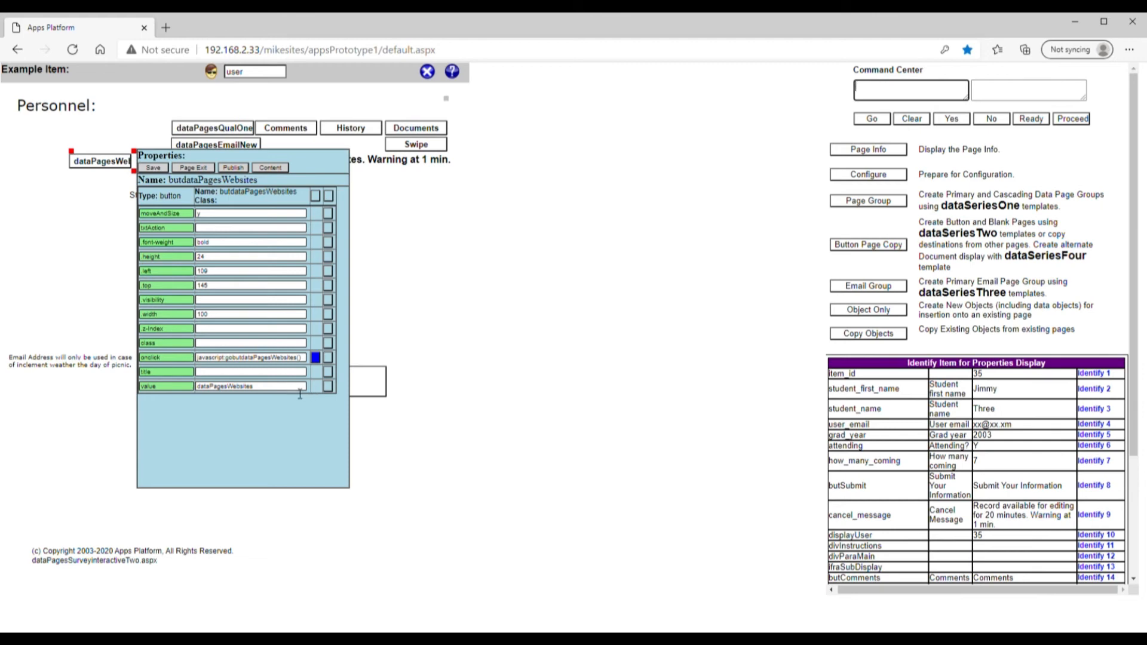
Change the launch button's value to Websites and save its properties
left_click_drag(299, 388, 198, 396)
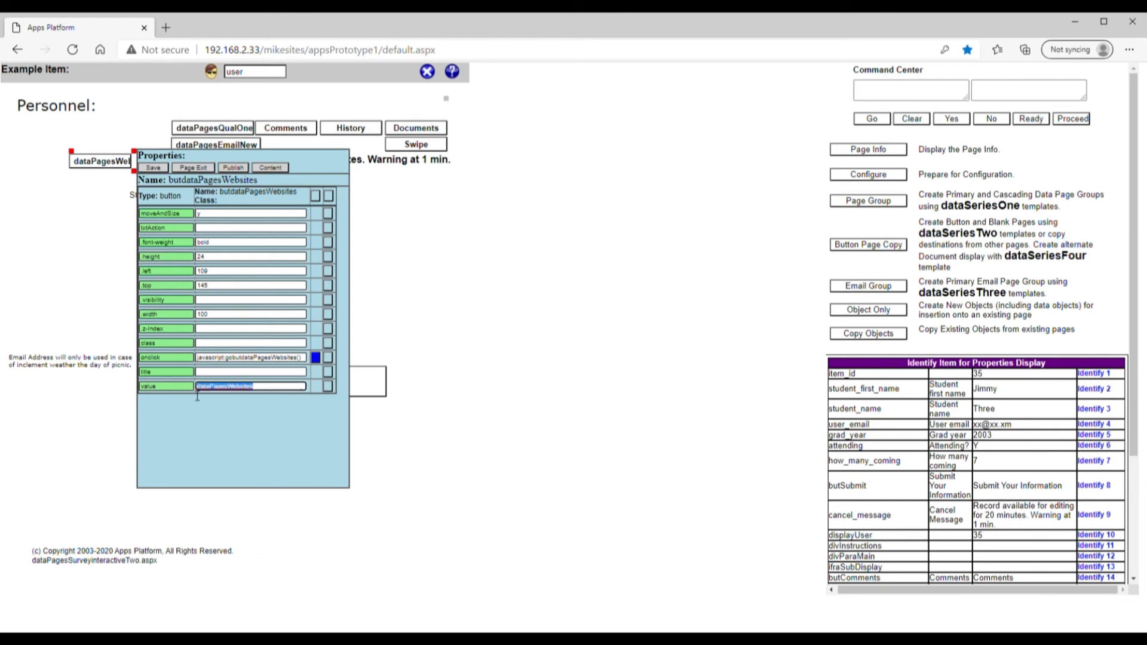
type("Websites")
left_click(154, 168)
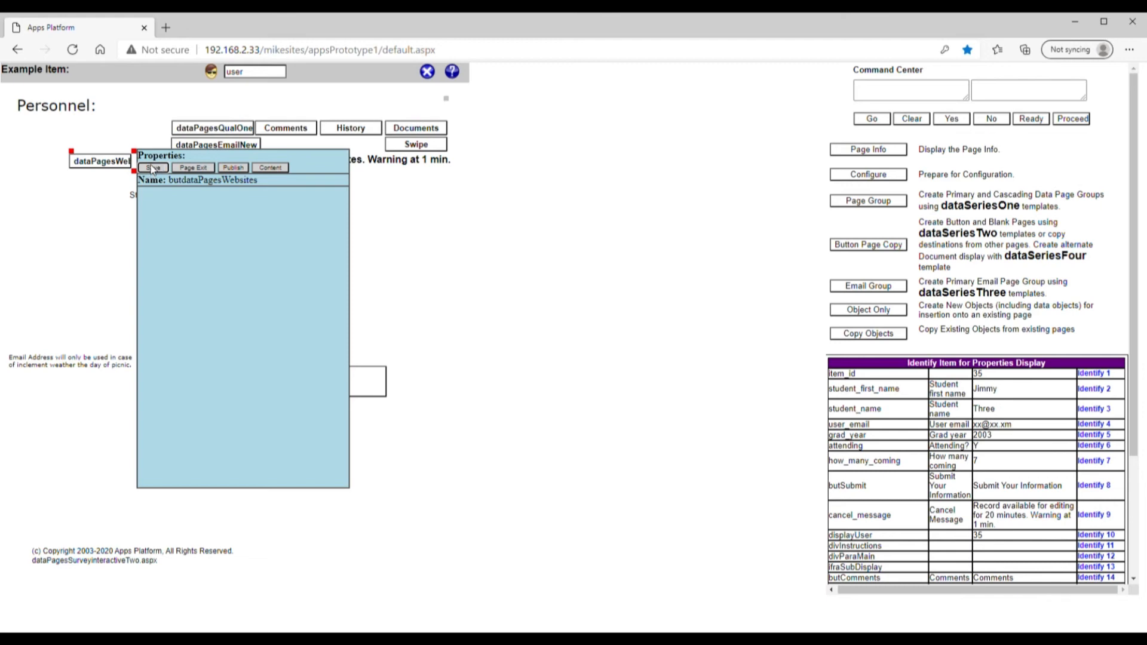
left_click(153, 168)
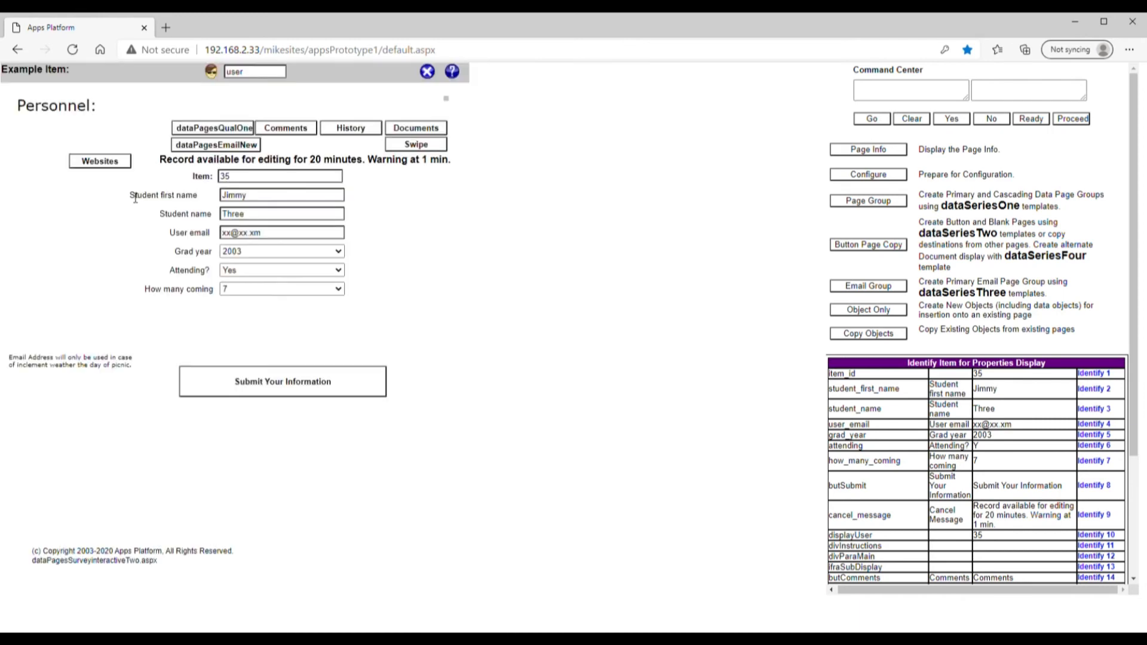
Start a new website request from the Personnel record, entering Test Company as both company name and company website
left_click(109, 162)
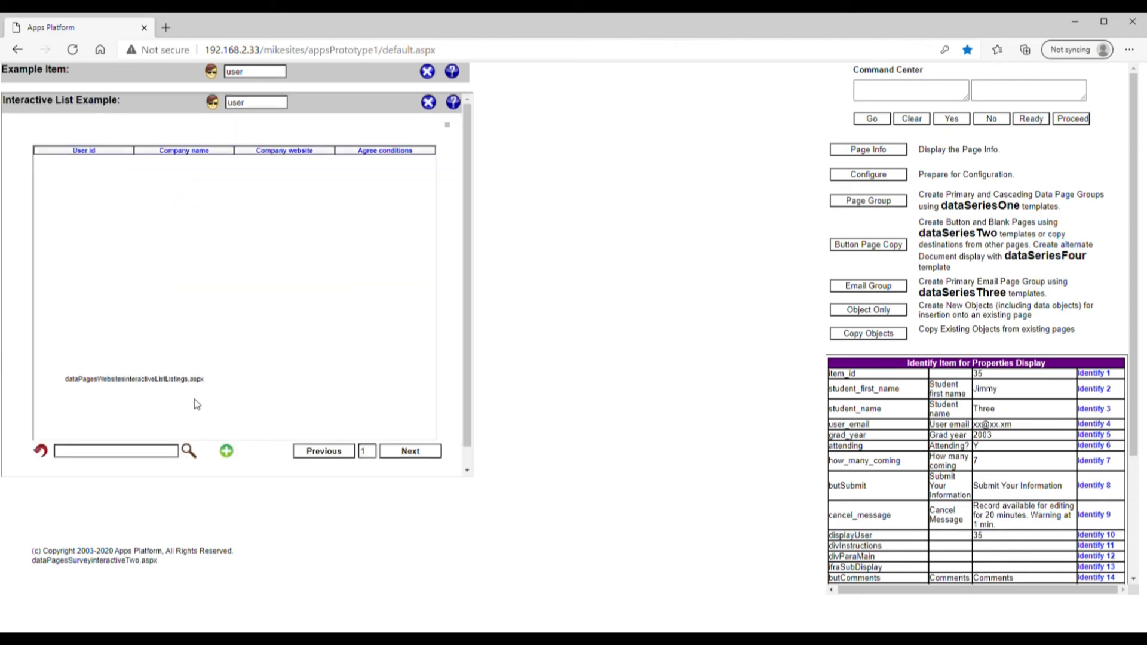
left_click(228, 457)
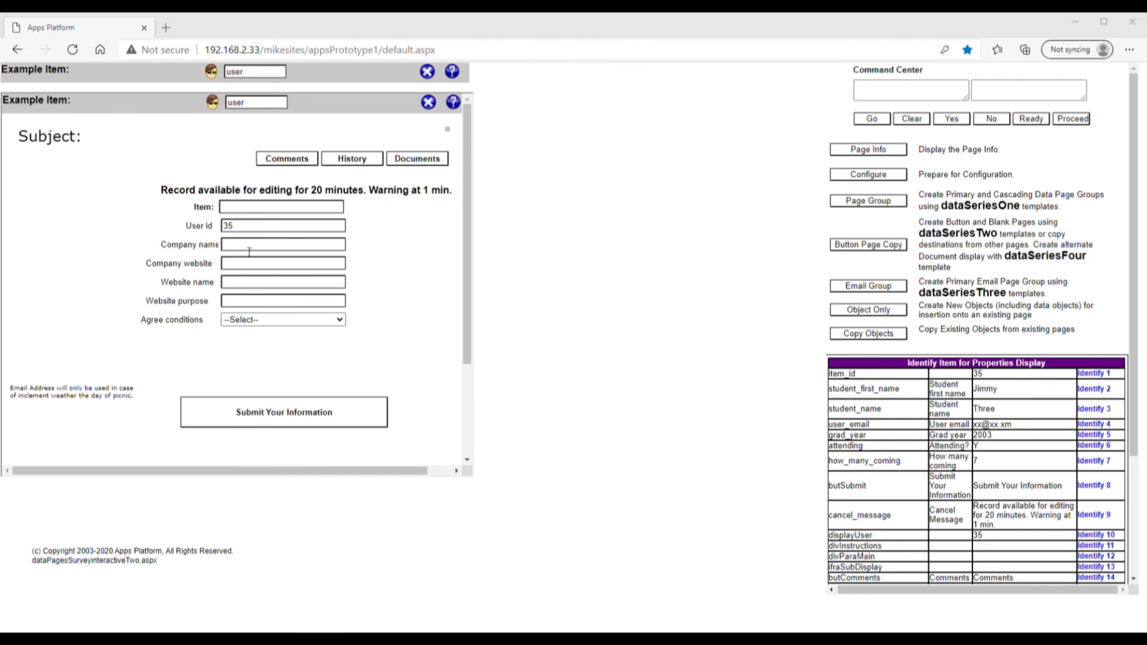
left_click(250, 249)
key("alt+Tab")
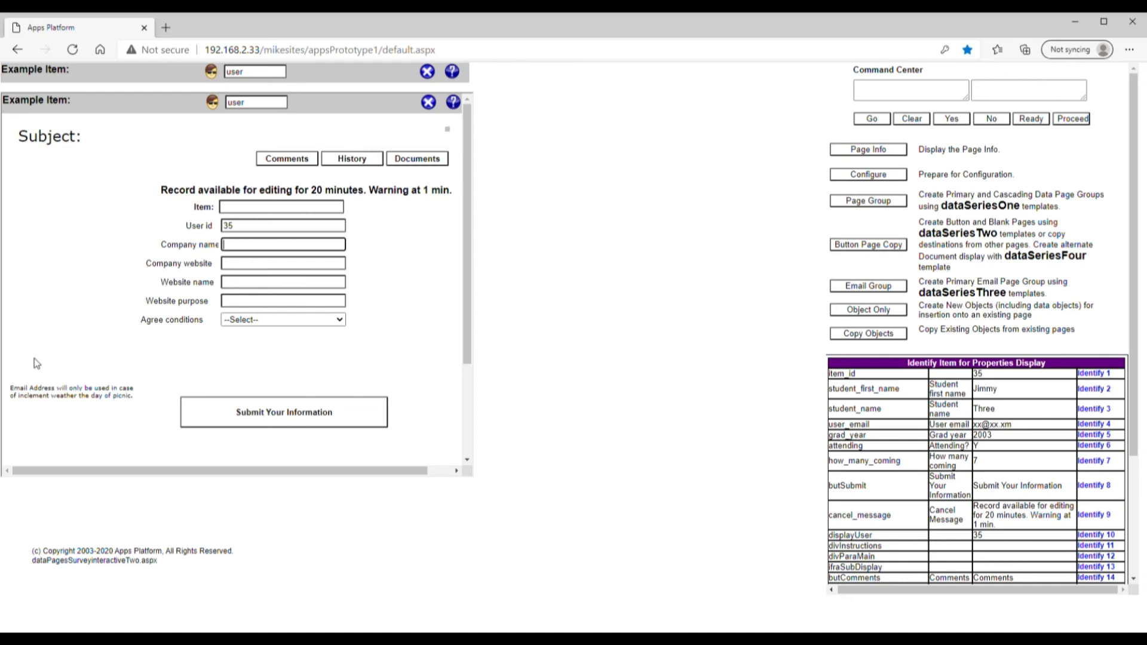
left_click(250, 268)
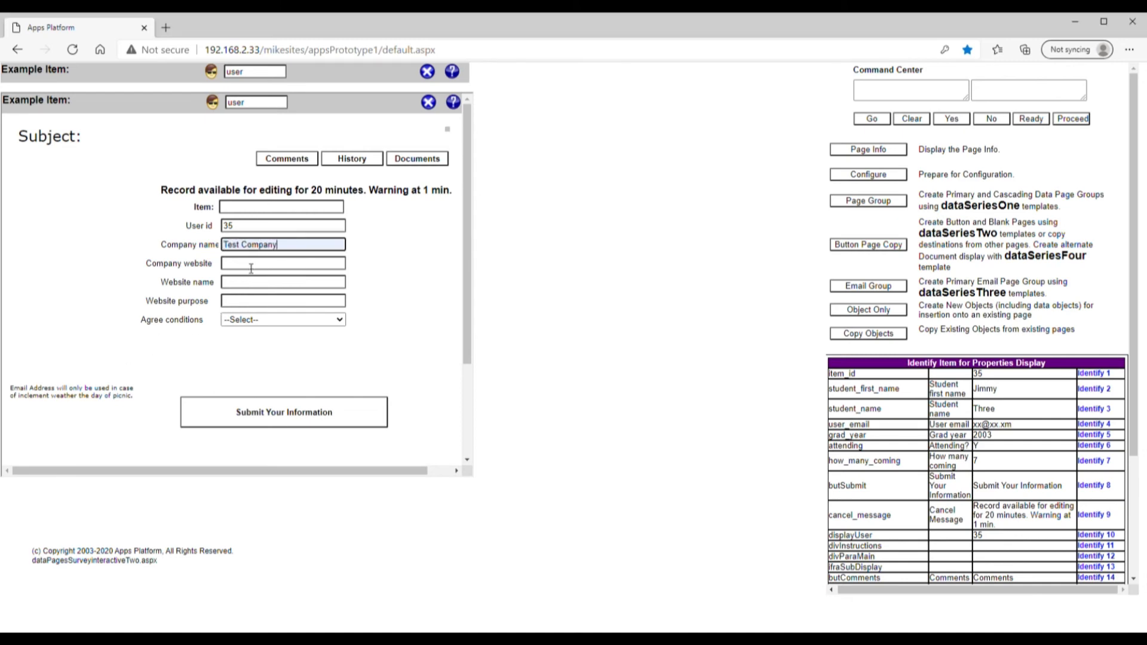
left_click(251, 269)
left_click(251, 289)
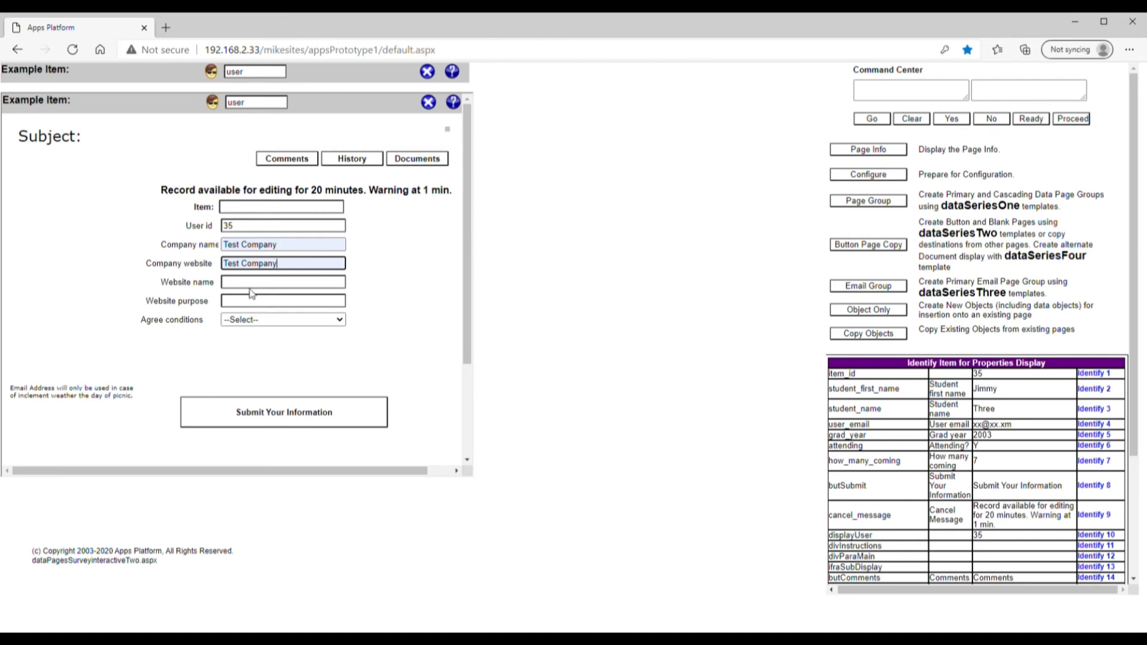
Enter TestCompany.com as website name, Reasearch as website purpose and Yes for agree conditions, and submit the request
left_click(253, 285)
left_click(251, 327)
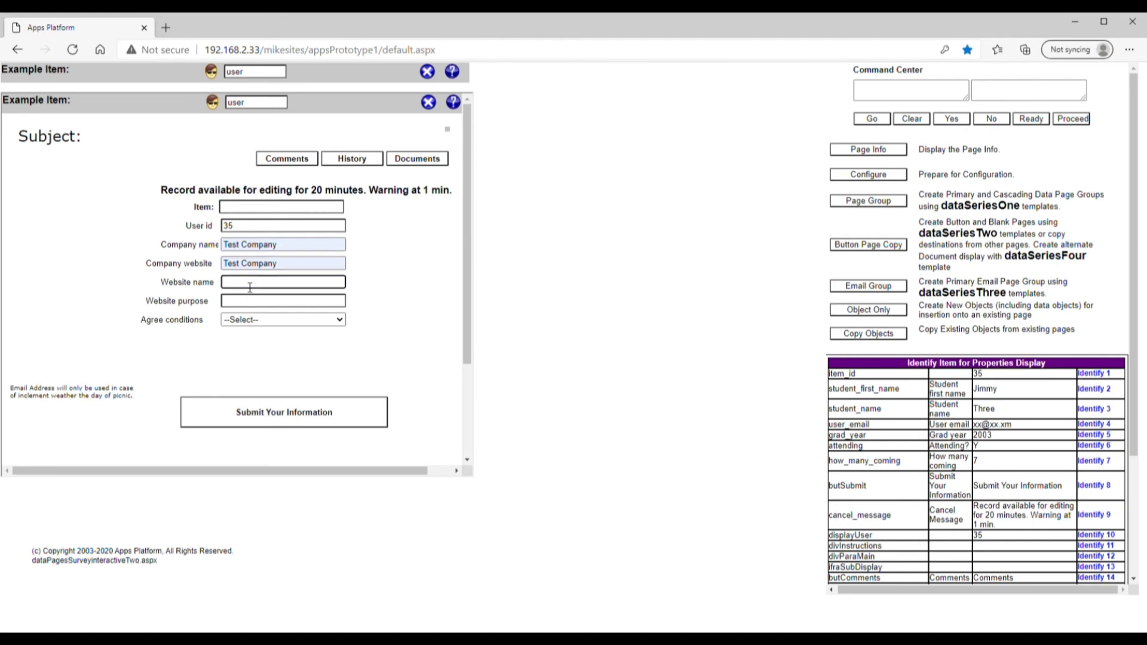
type("tCompany")
left_click(253, 328)
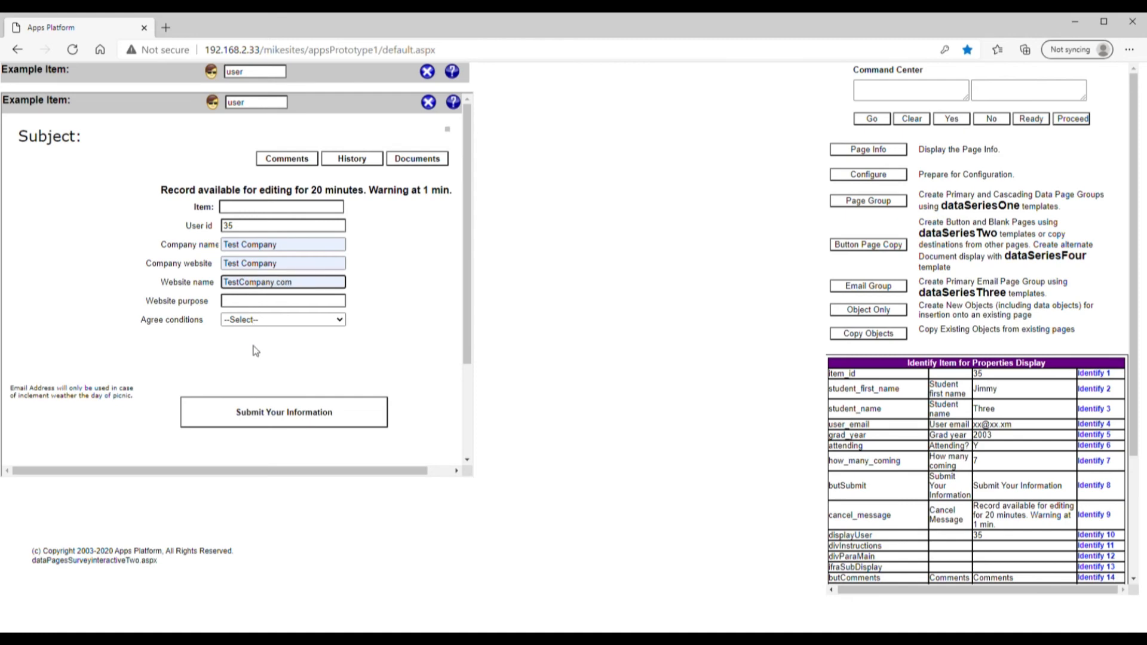
left_click(254, 302)
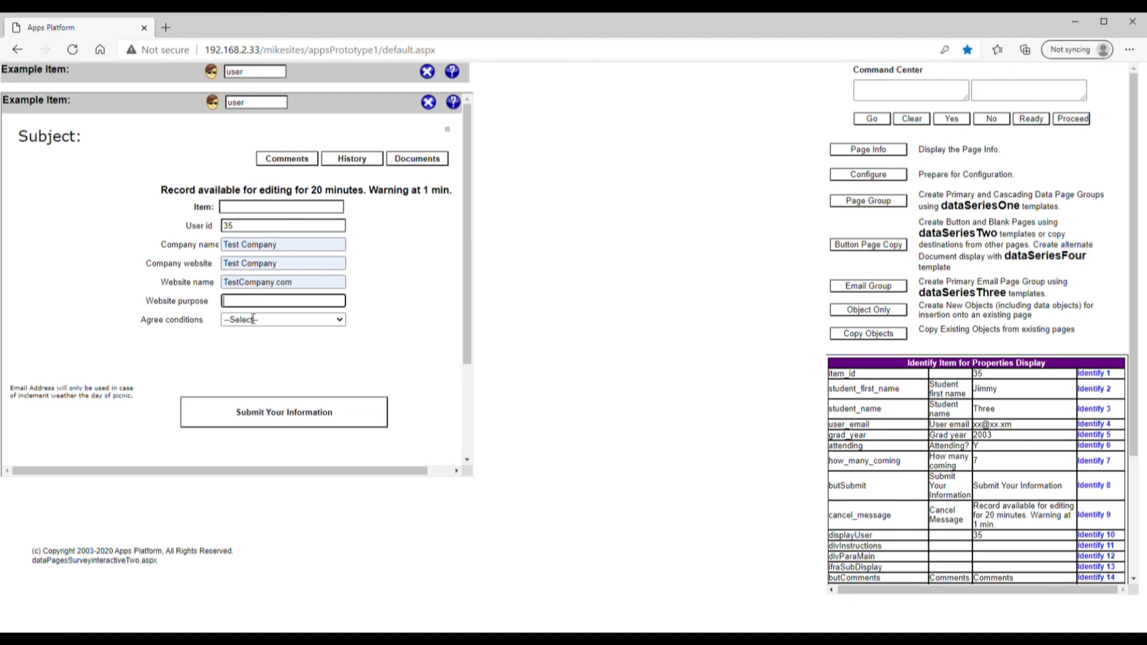
type("Reasearch")
key("Tab")
key("Down")
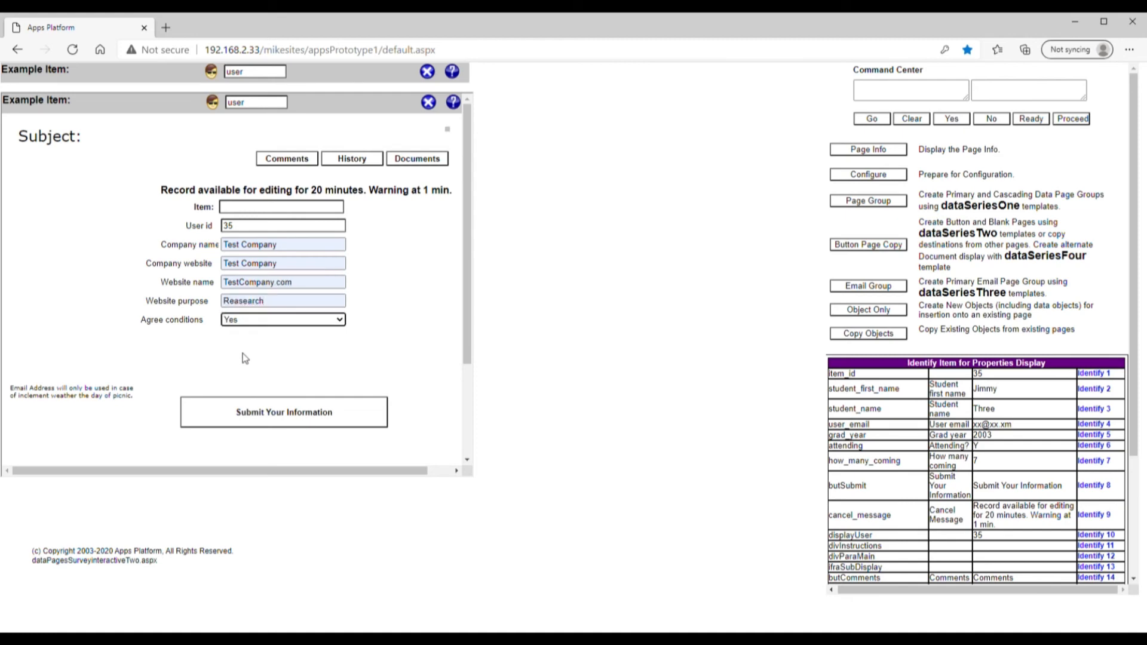
left_click(269, 417)
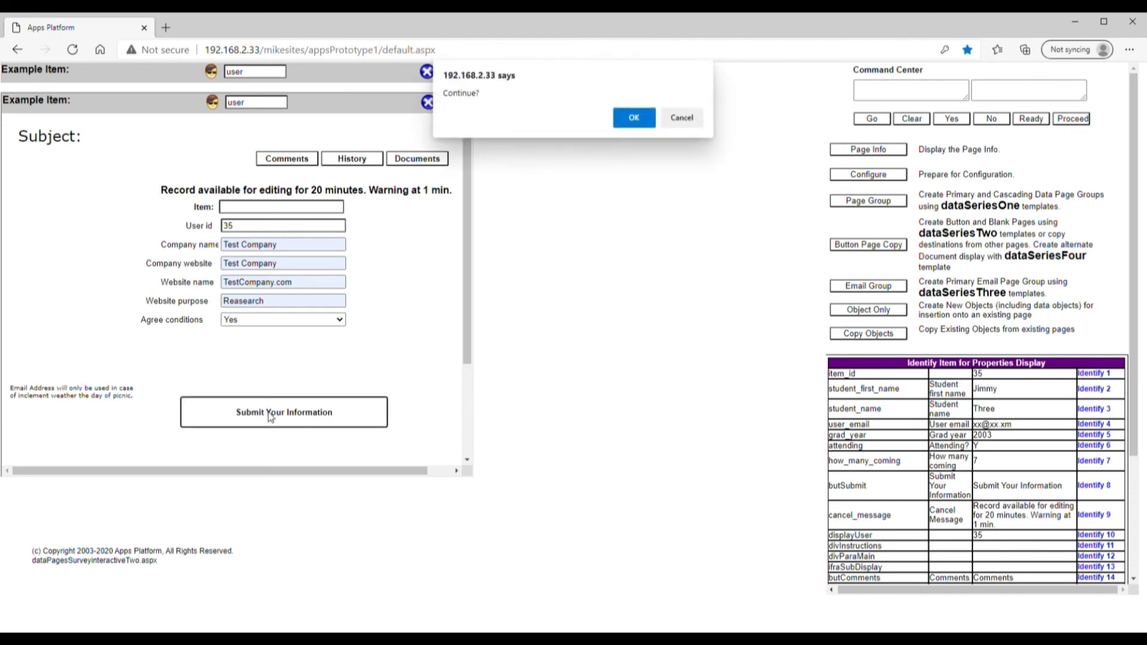
left_click(626, 124)
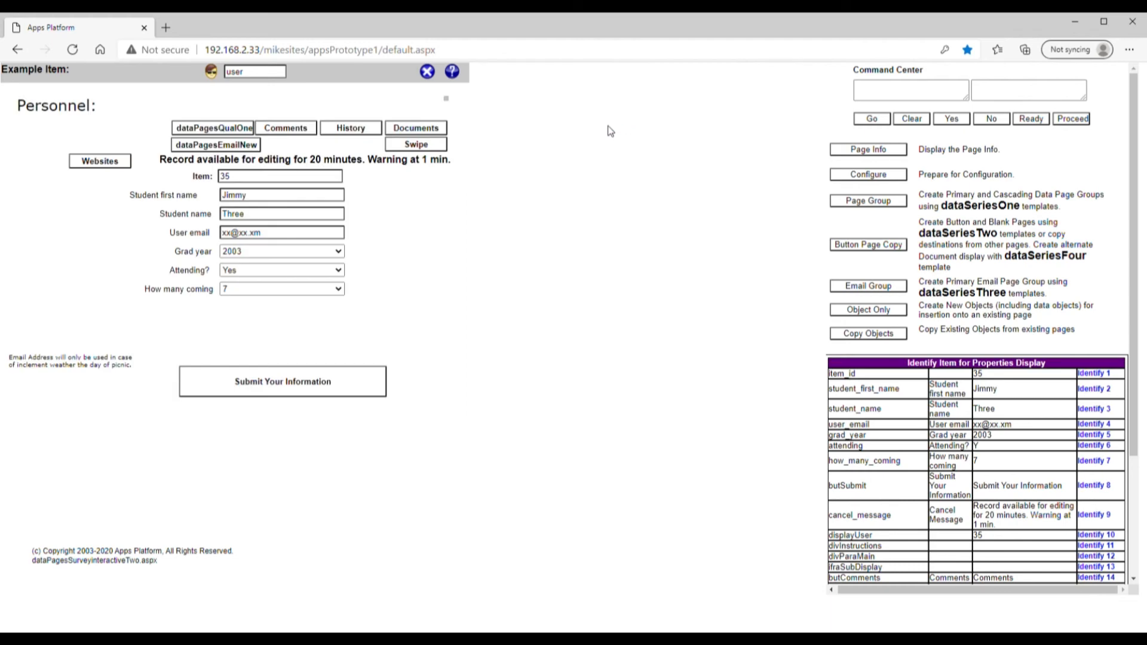
Open the saved Test Company request from the Websites list to check its details, and close it
left_click(126, 163)
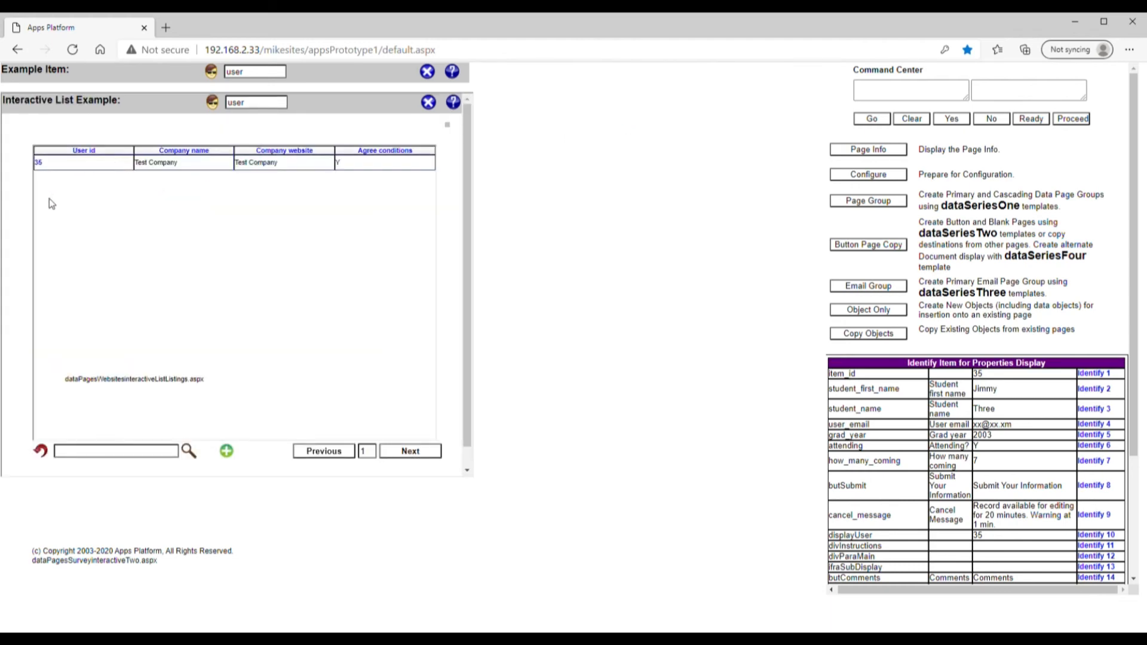
left_click(47, 161)
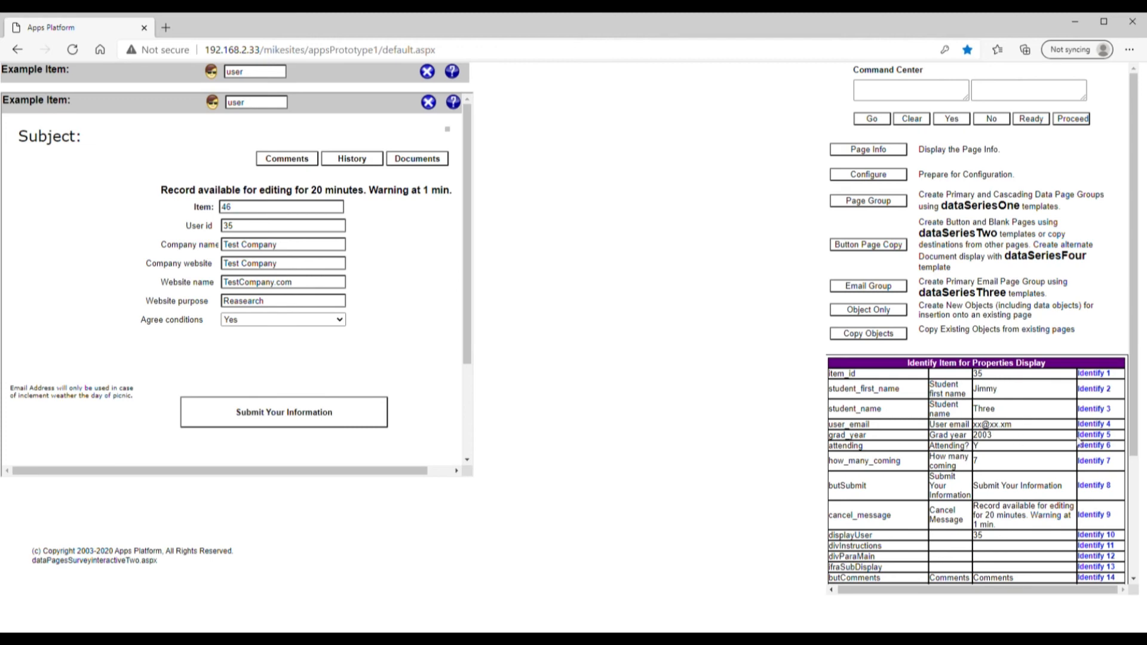
left_click_drag(1141, 427, 1142, 565)
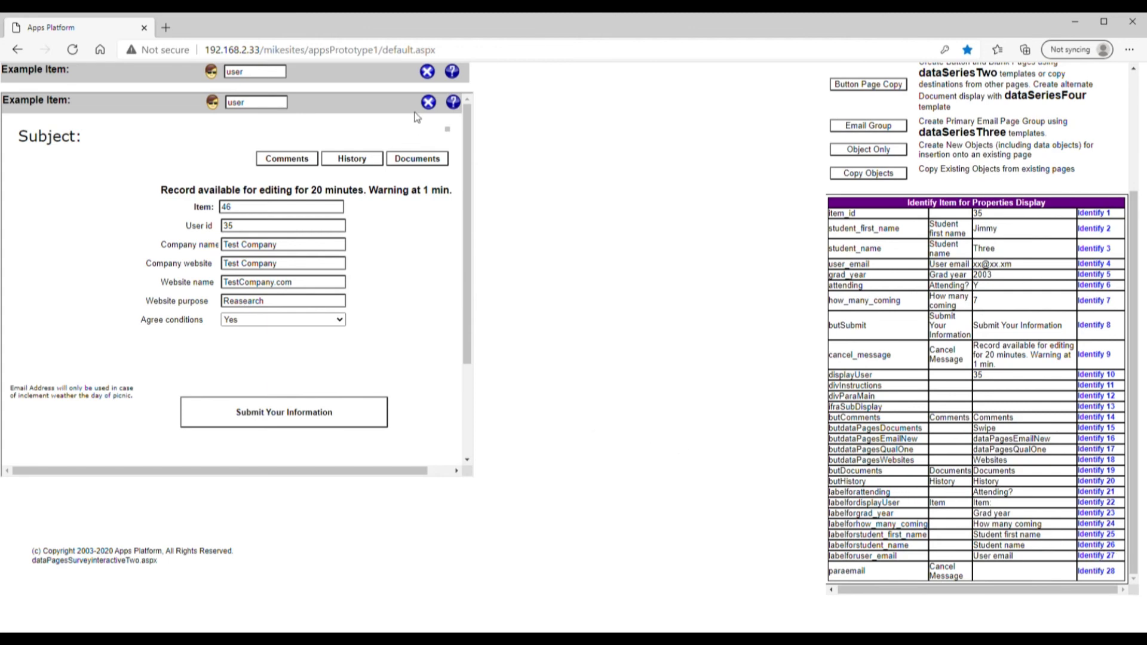
left_click(427, 104)
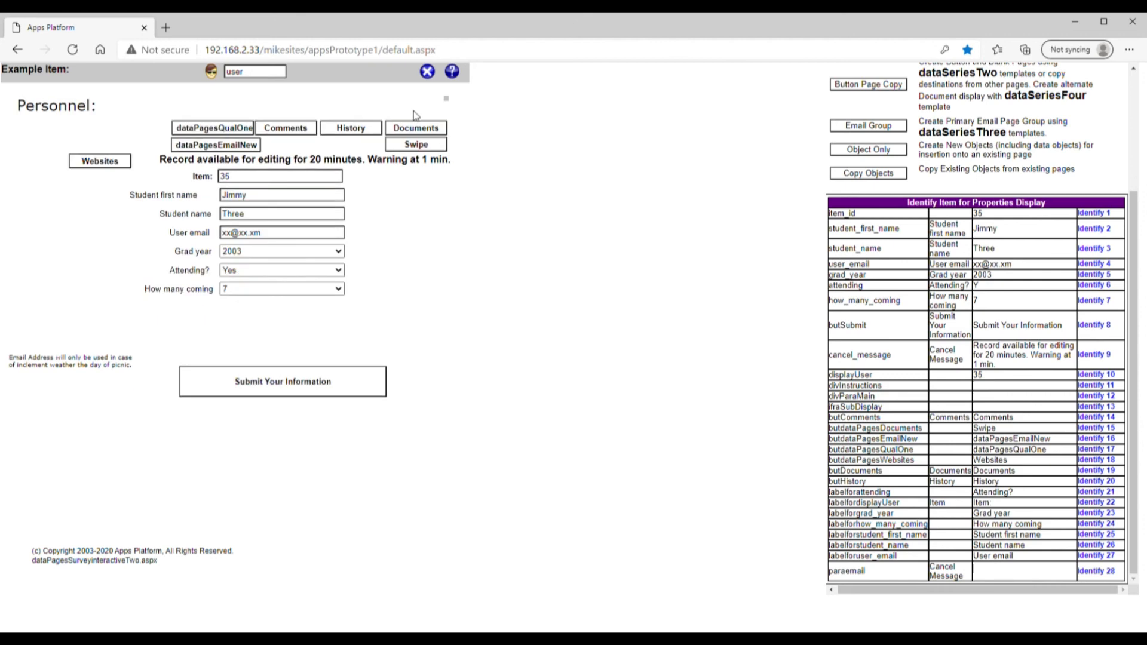
Move the Websites button directly below History, beside Swipe, and save its properties
left_click(1115, 463)
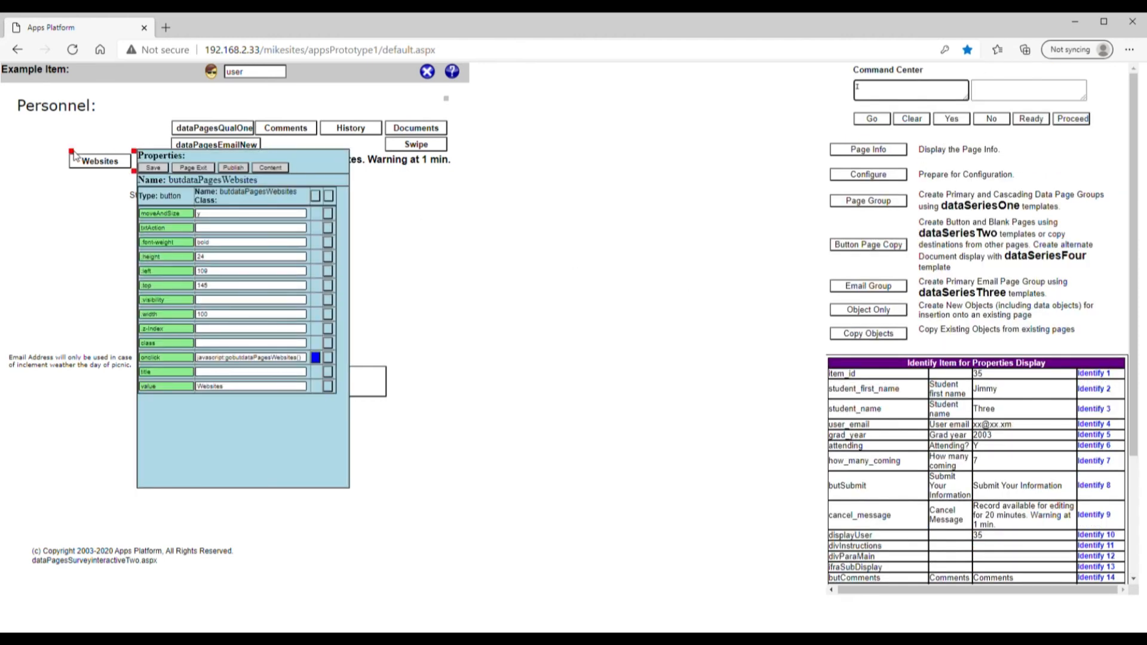
left_click_drag(72, 156, 322, 136)
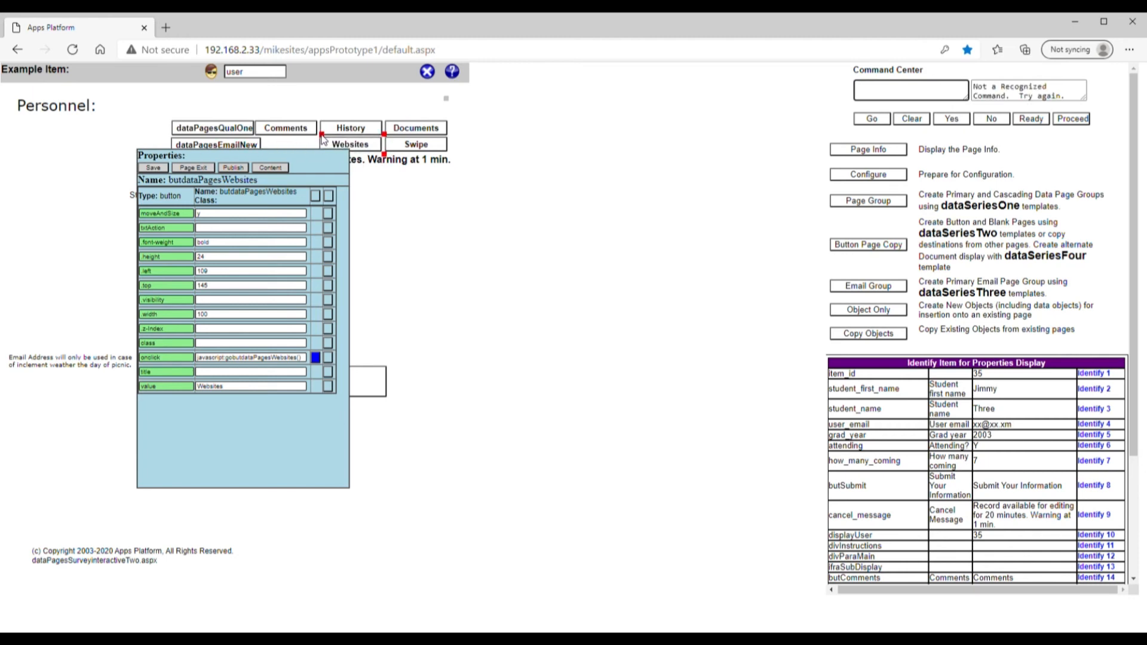
left_click(153, 167)
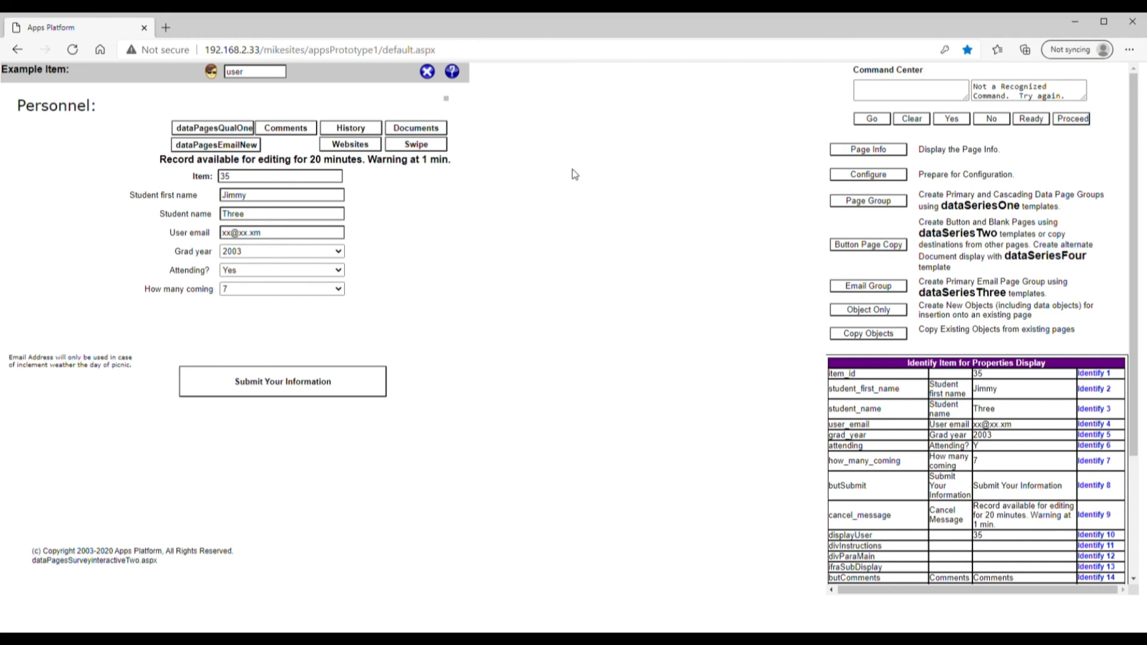
Return to the home page, exit the design view, and open the third Personnel record to check it in normal use
left_click(427, 72)
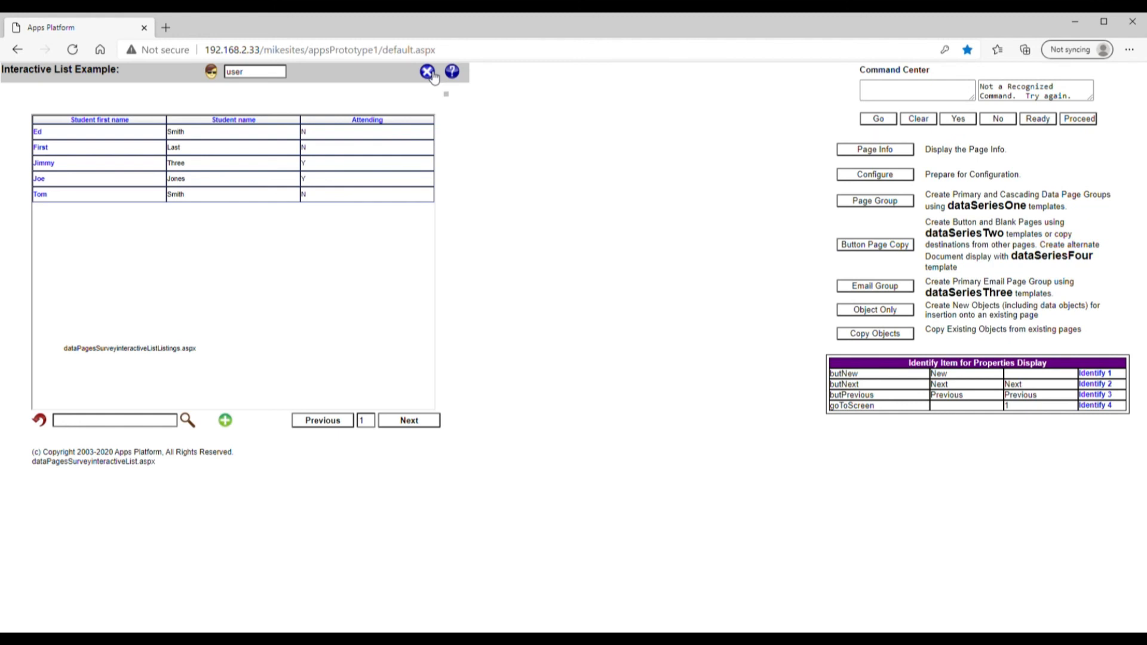
left_click(432, 74)
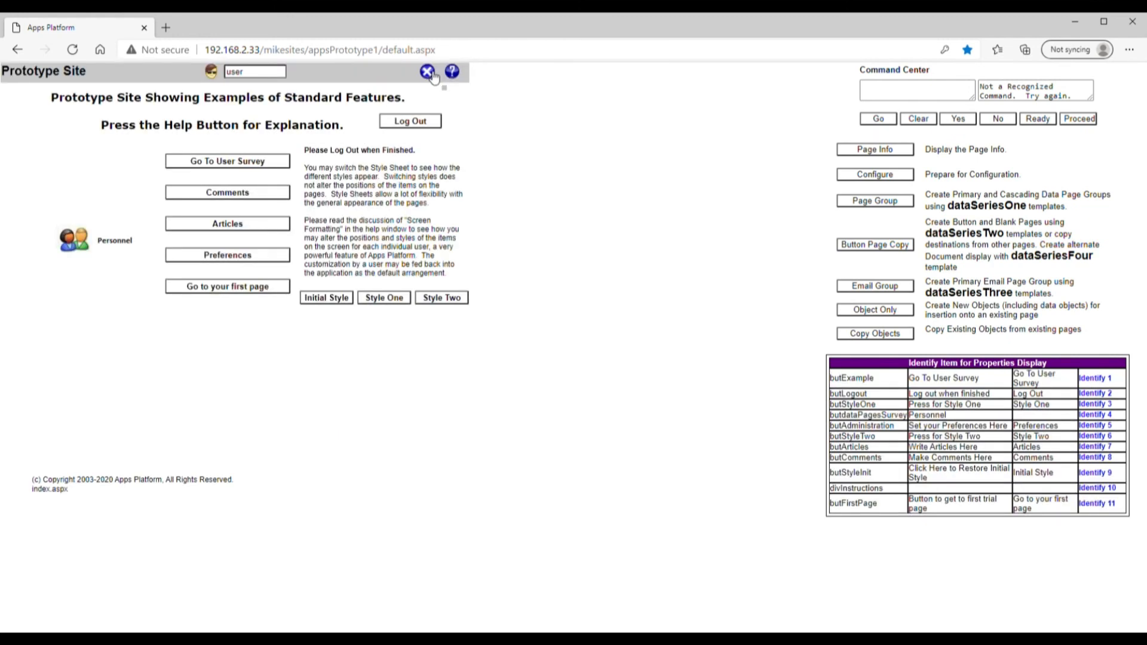
left_click(432, 74)
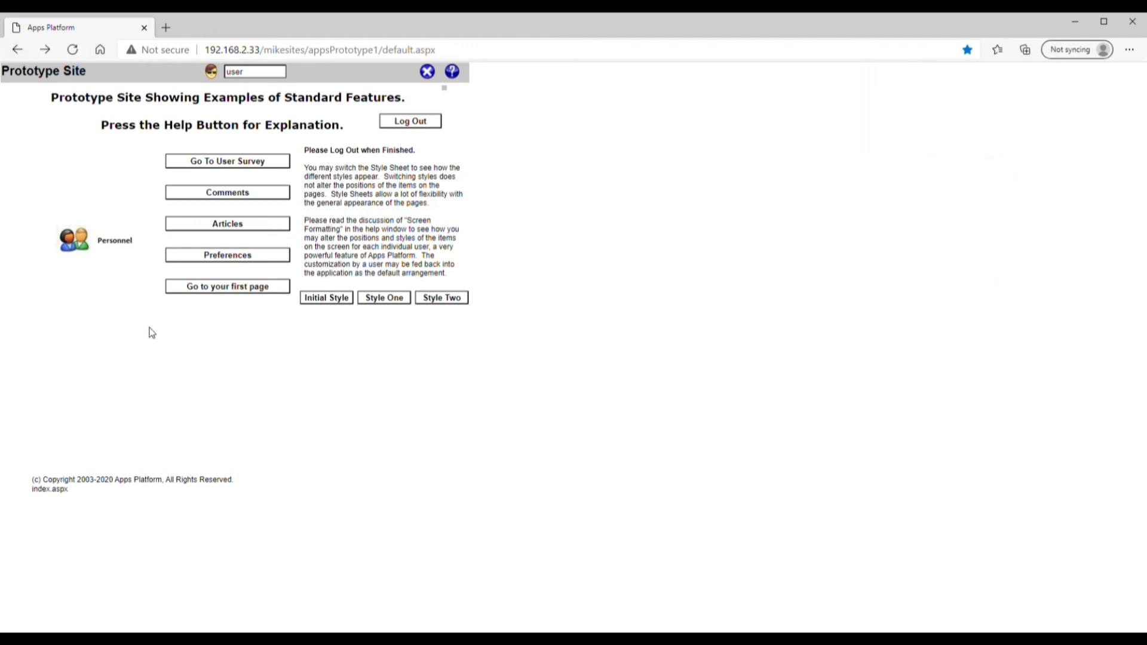
left_click(113, 246)
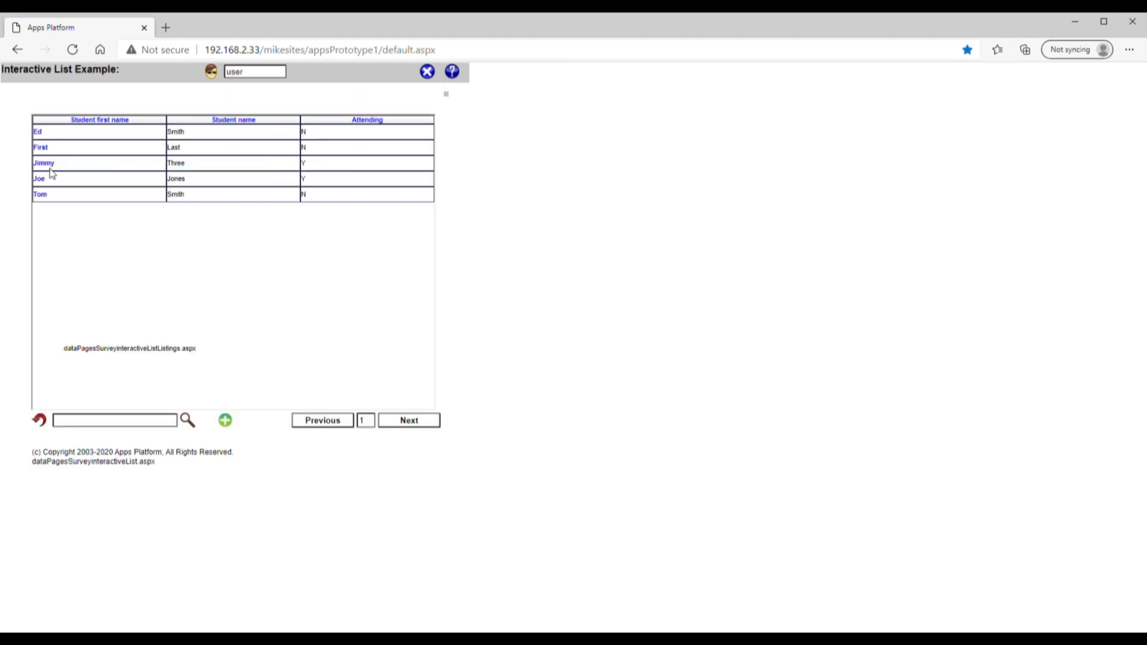
left_click(51, 169)
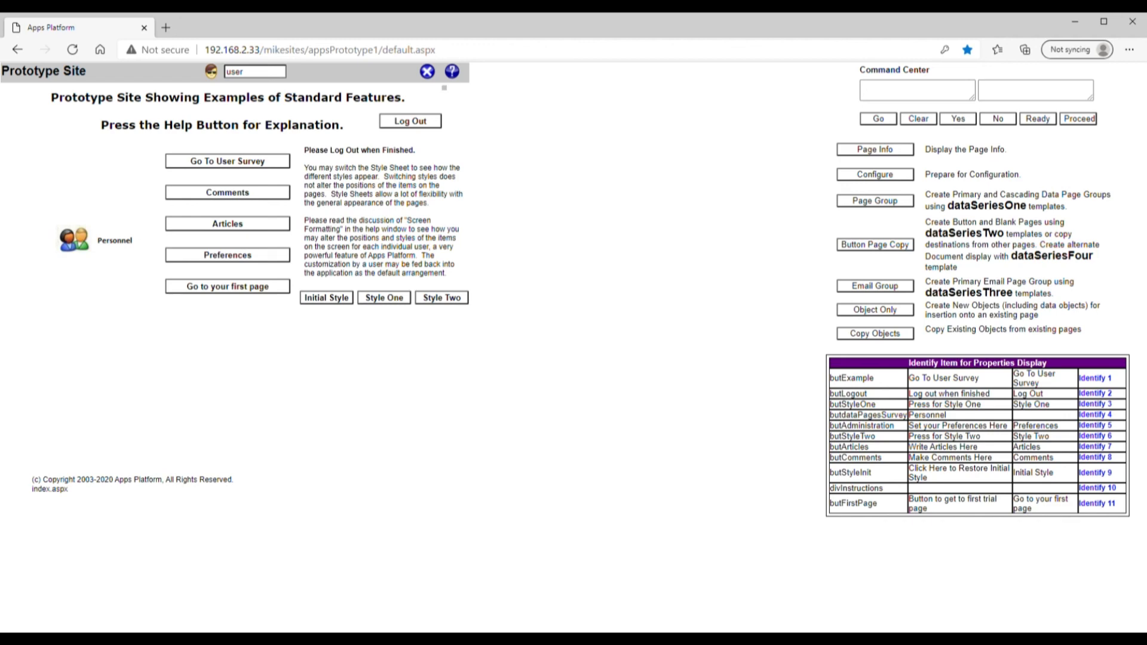
Read the home page's help text without the Command Center displayed, and close it
left_click(902, 604)
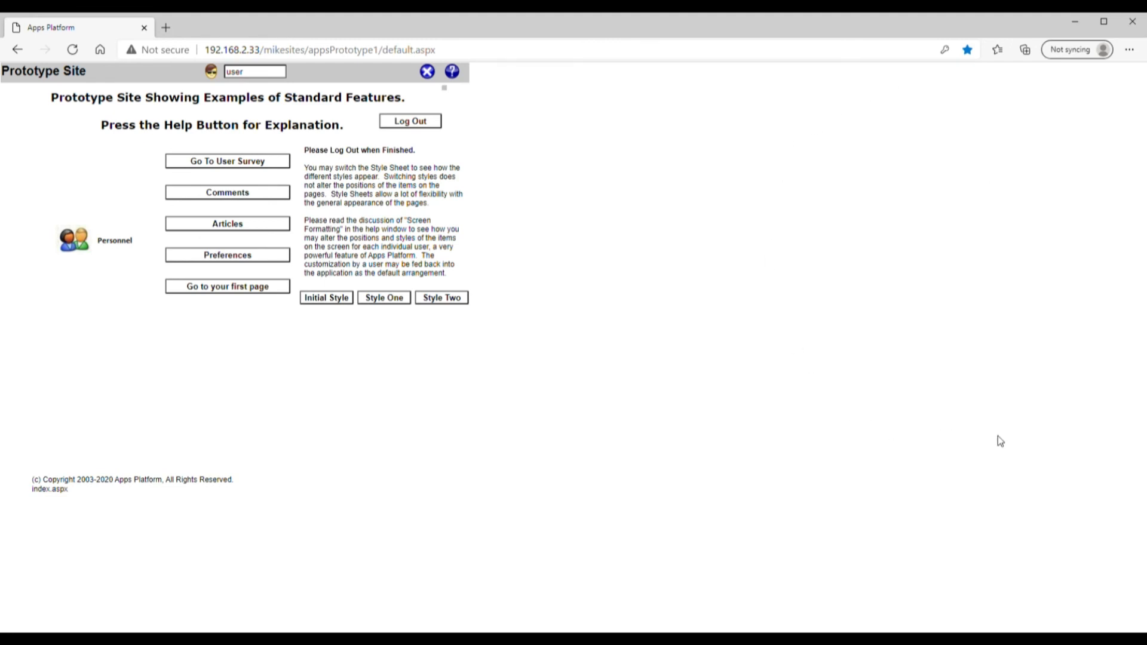
left_click(452, 71)
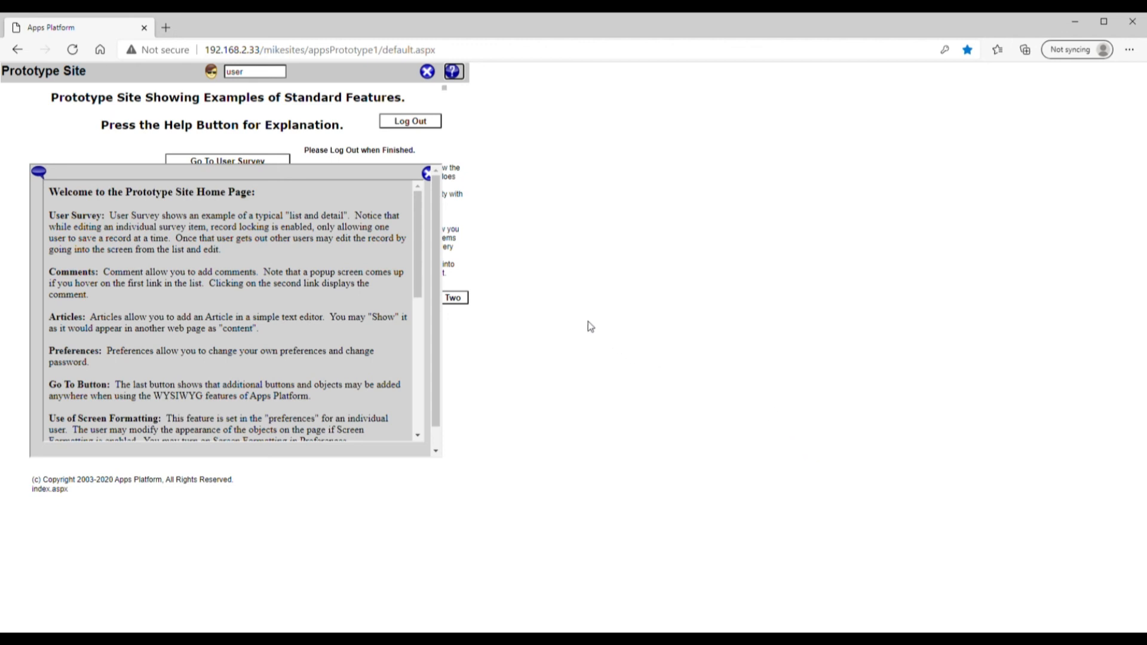
left_click(456, 72)
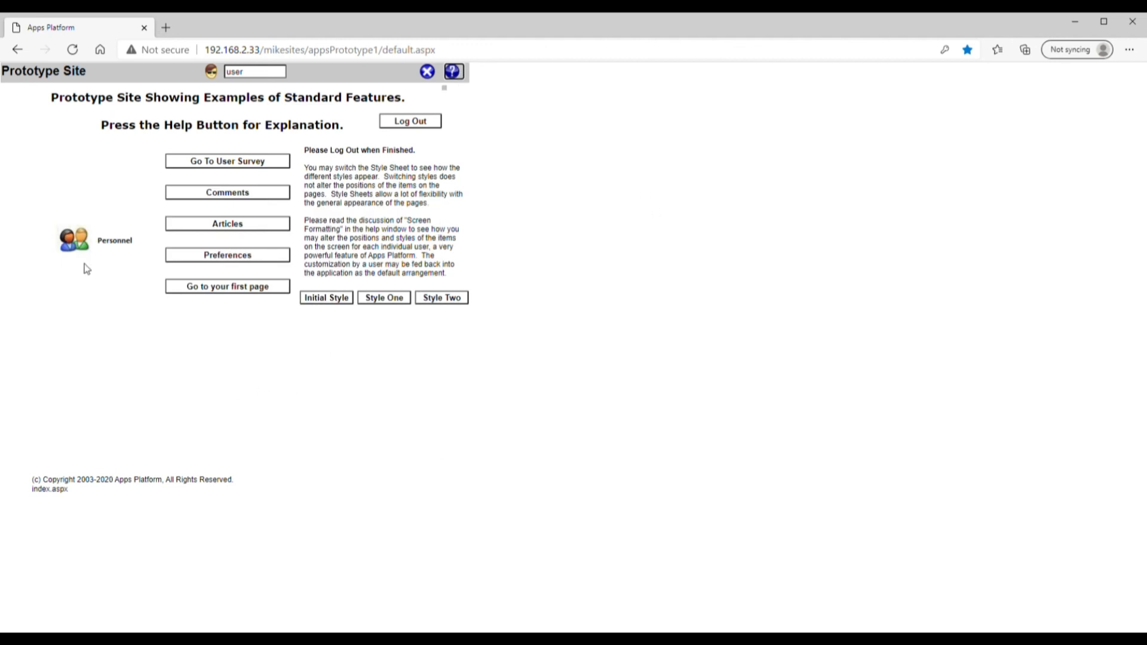
Review the Personnel list and its third record's page layout, and go back to the home page
left_click(83, 242)
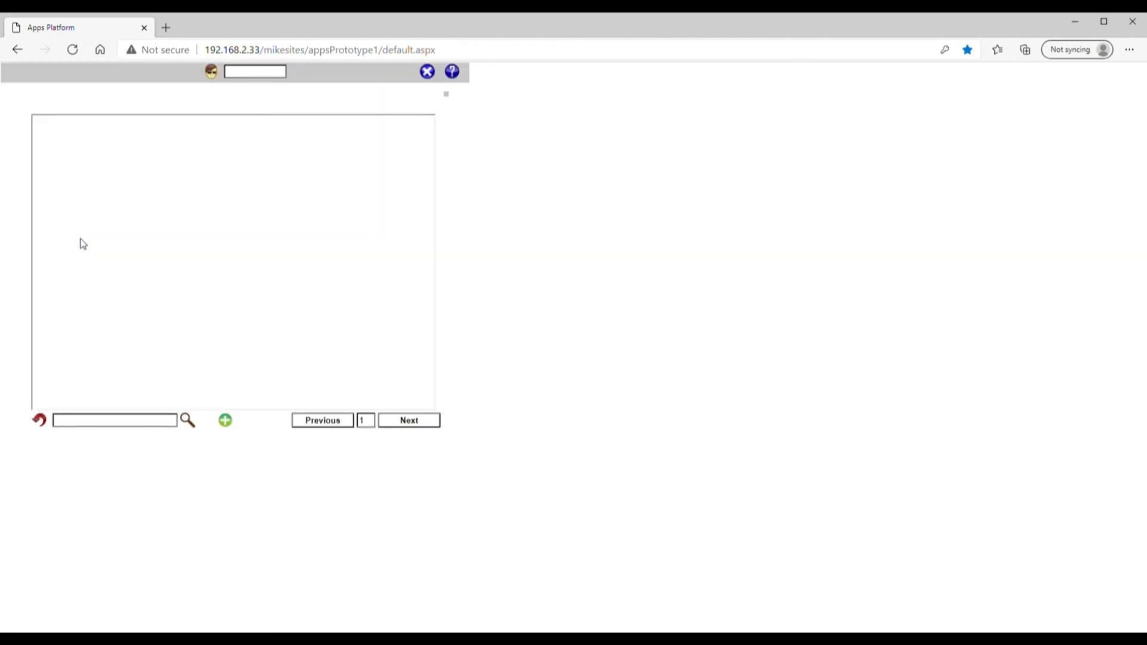
left_click(43, 170)
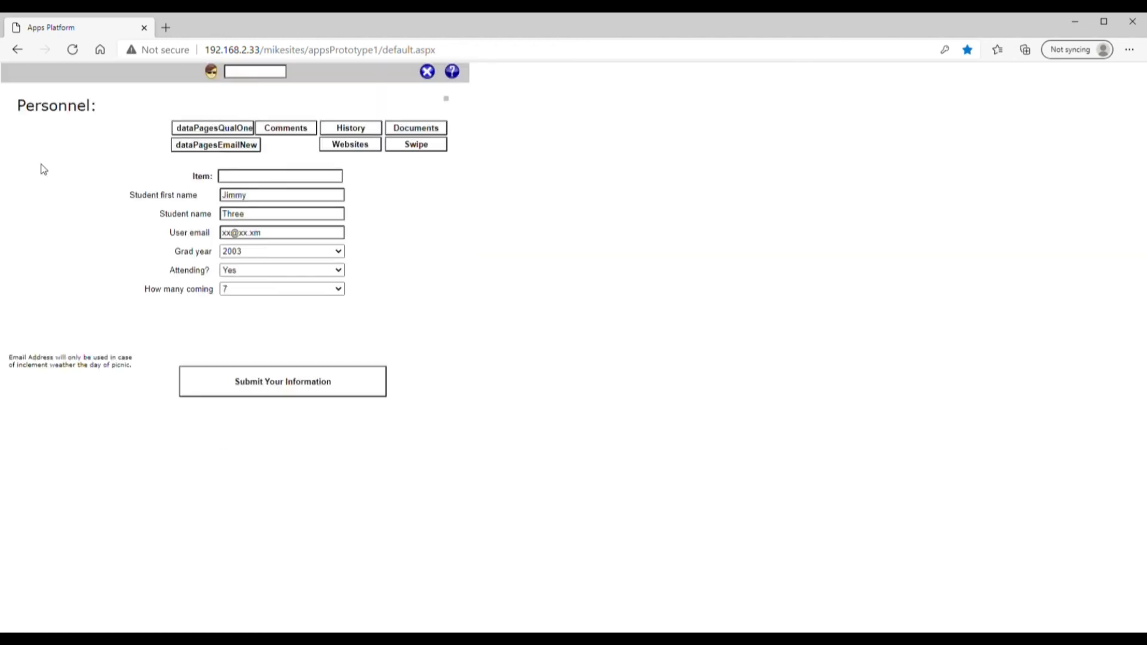
left_click(427, 71)
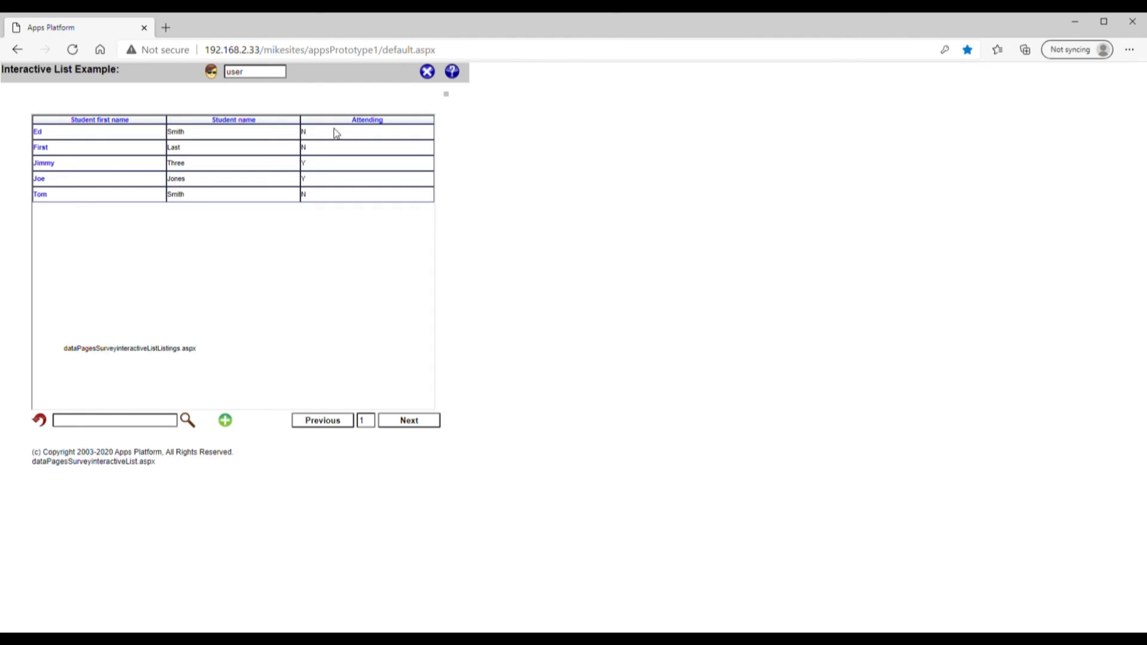
left_click(427, 71)
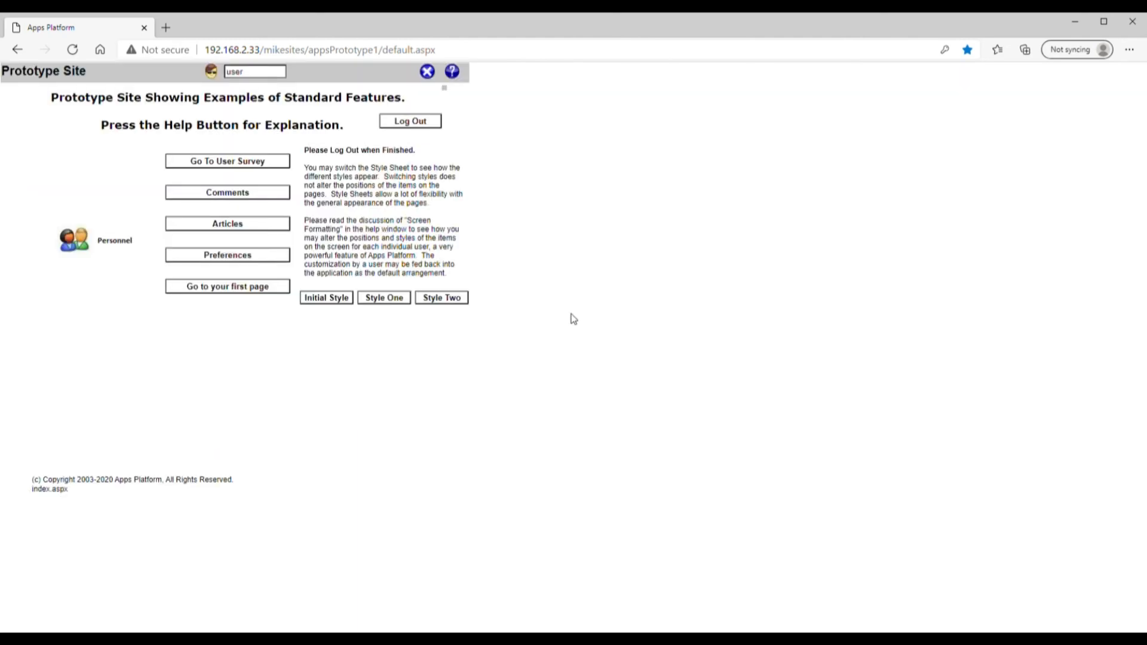